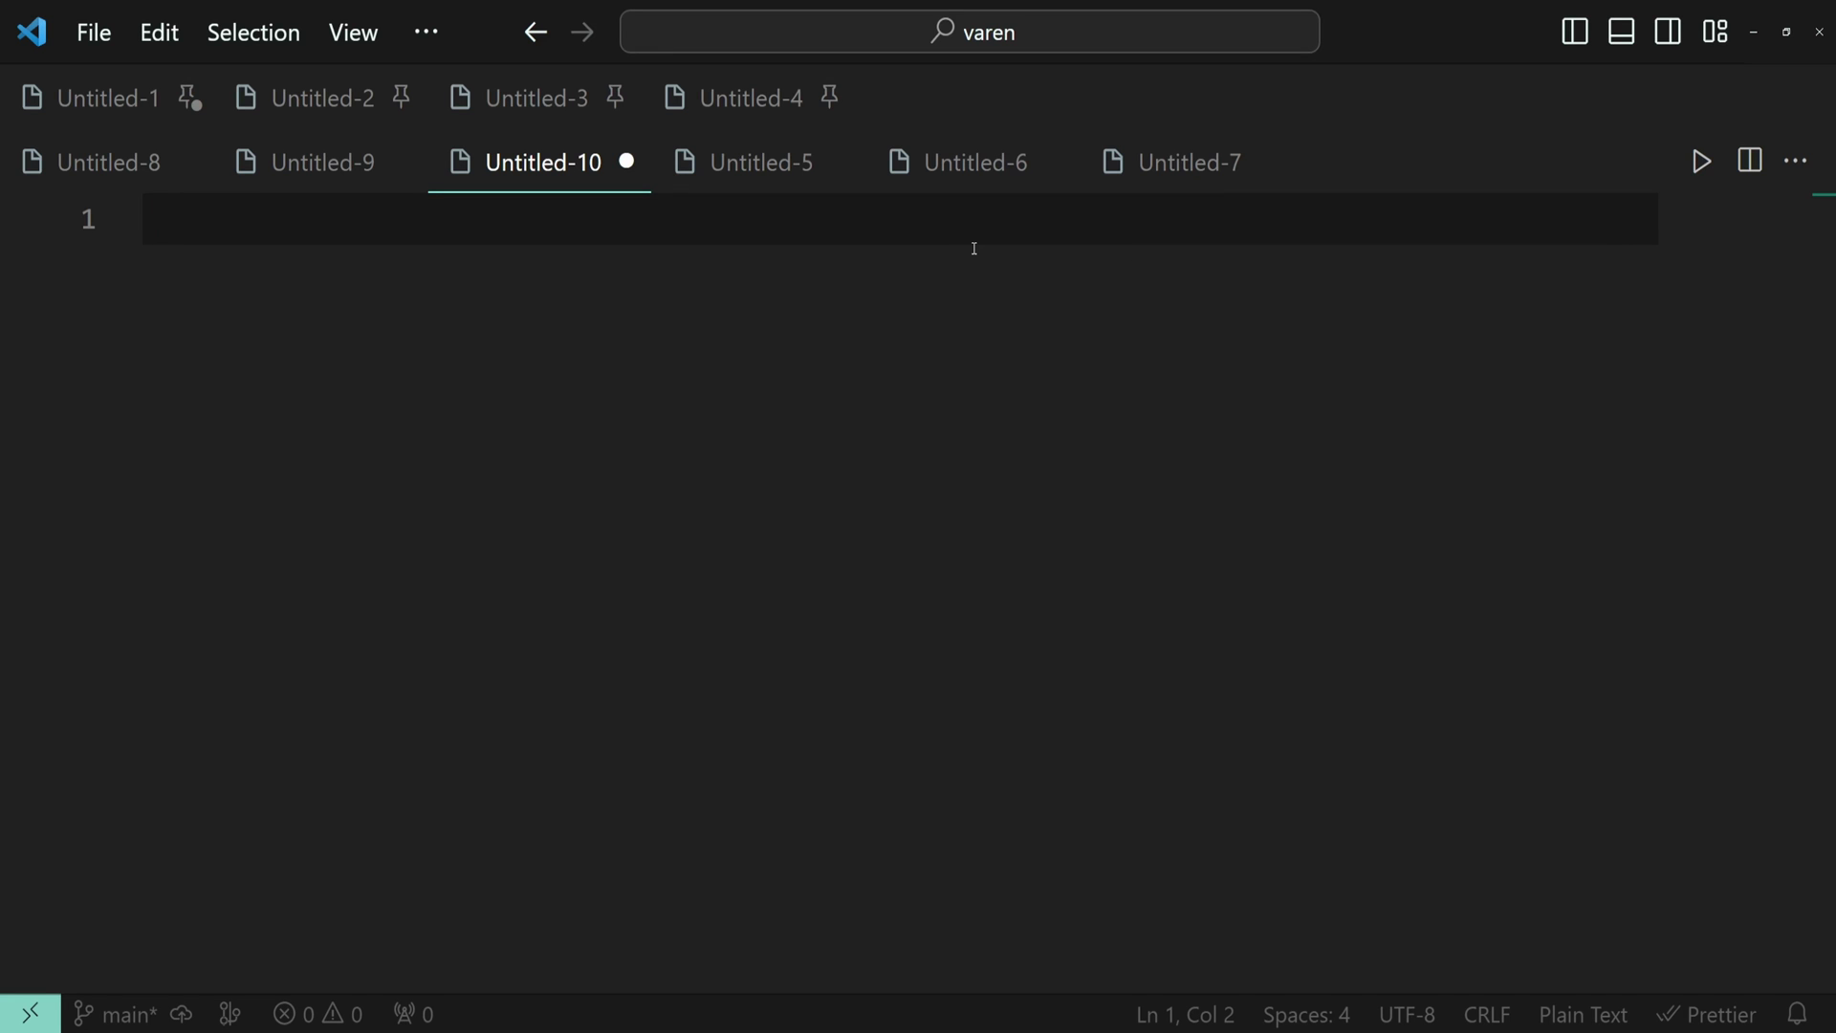
# Hide the editor tab bars from the tab bar's context menu, leaving only Untitled-10 visible.
pyautogui.rightClick(1073, 97)
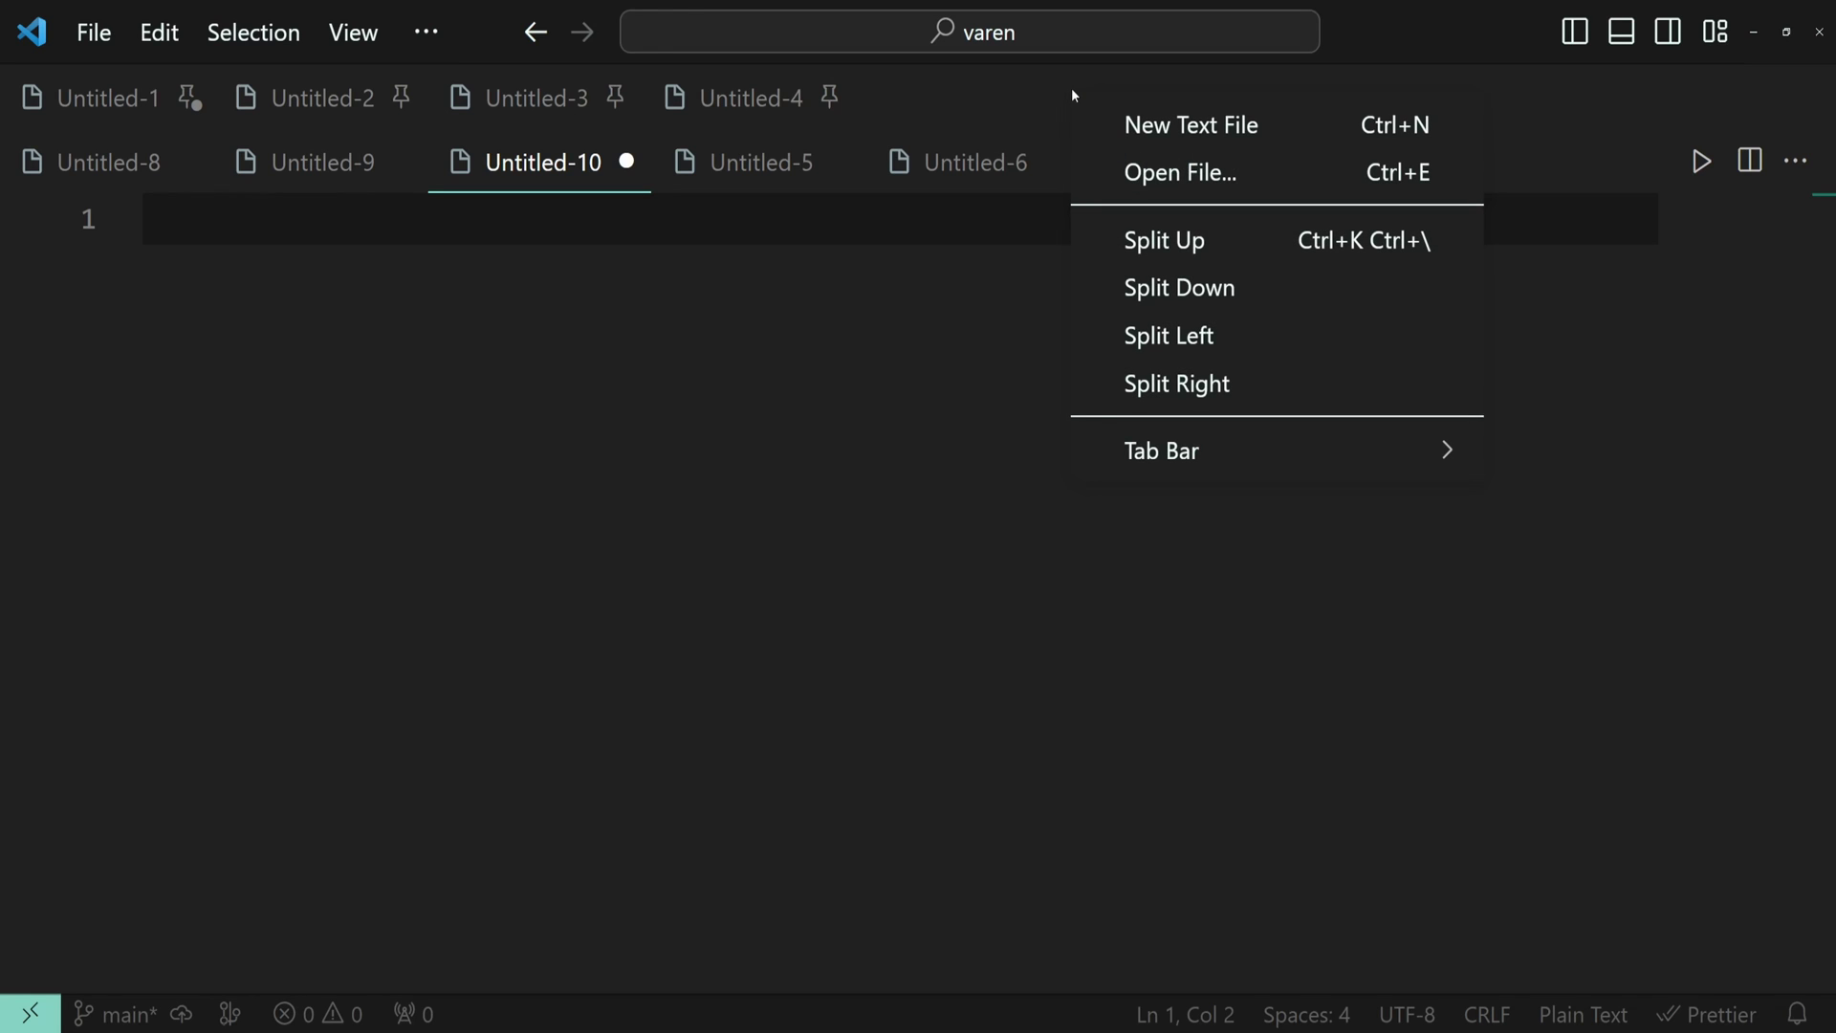
pyautogui.moveTo(1206, 450)
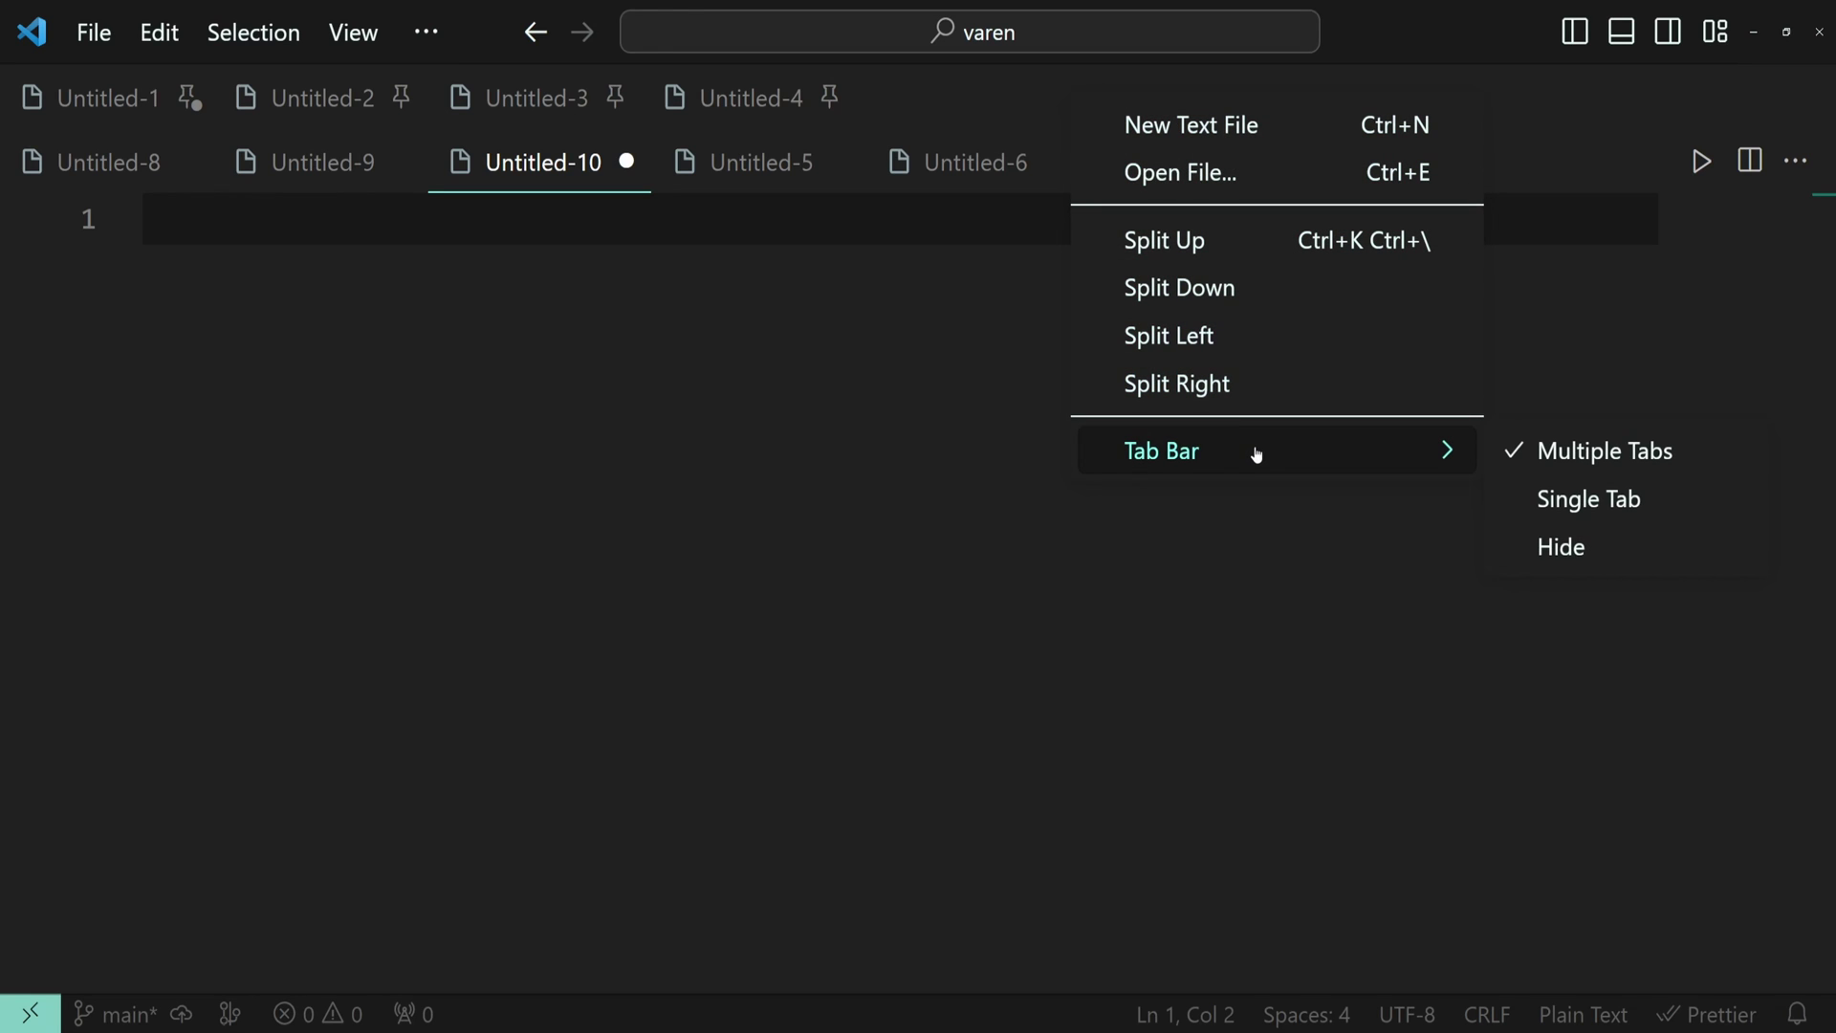
pyautogui.click(1664, 553)
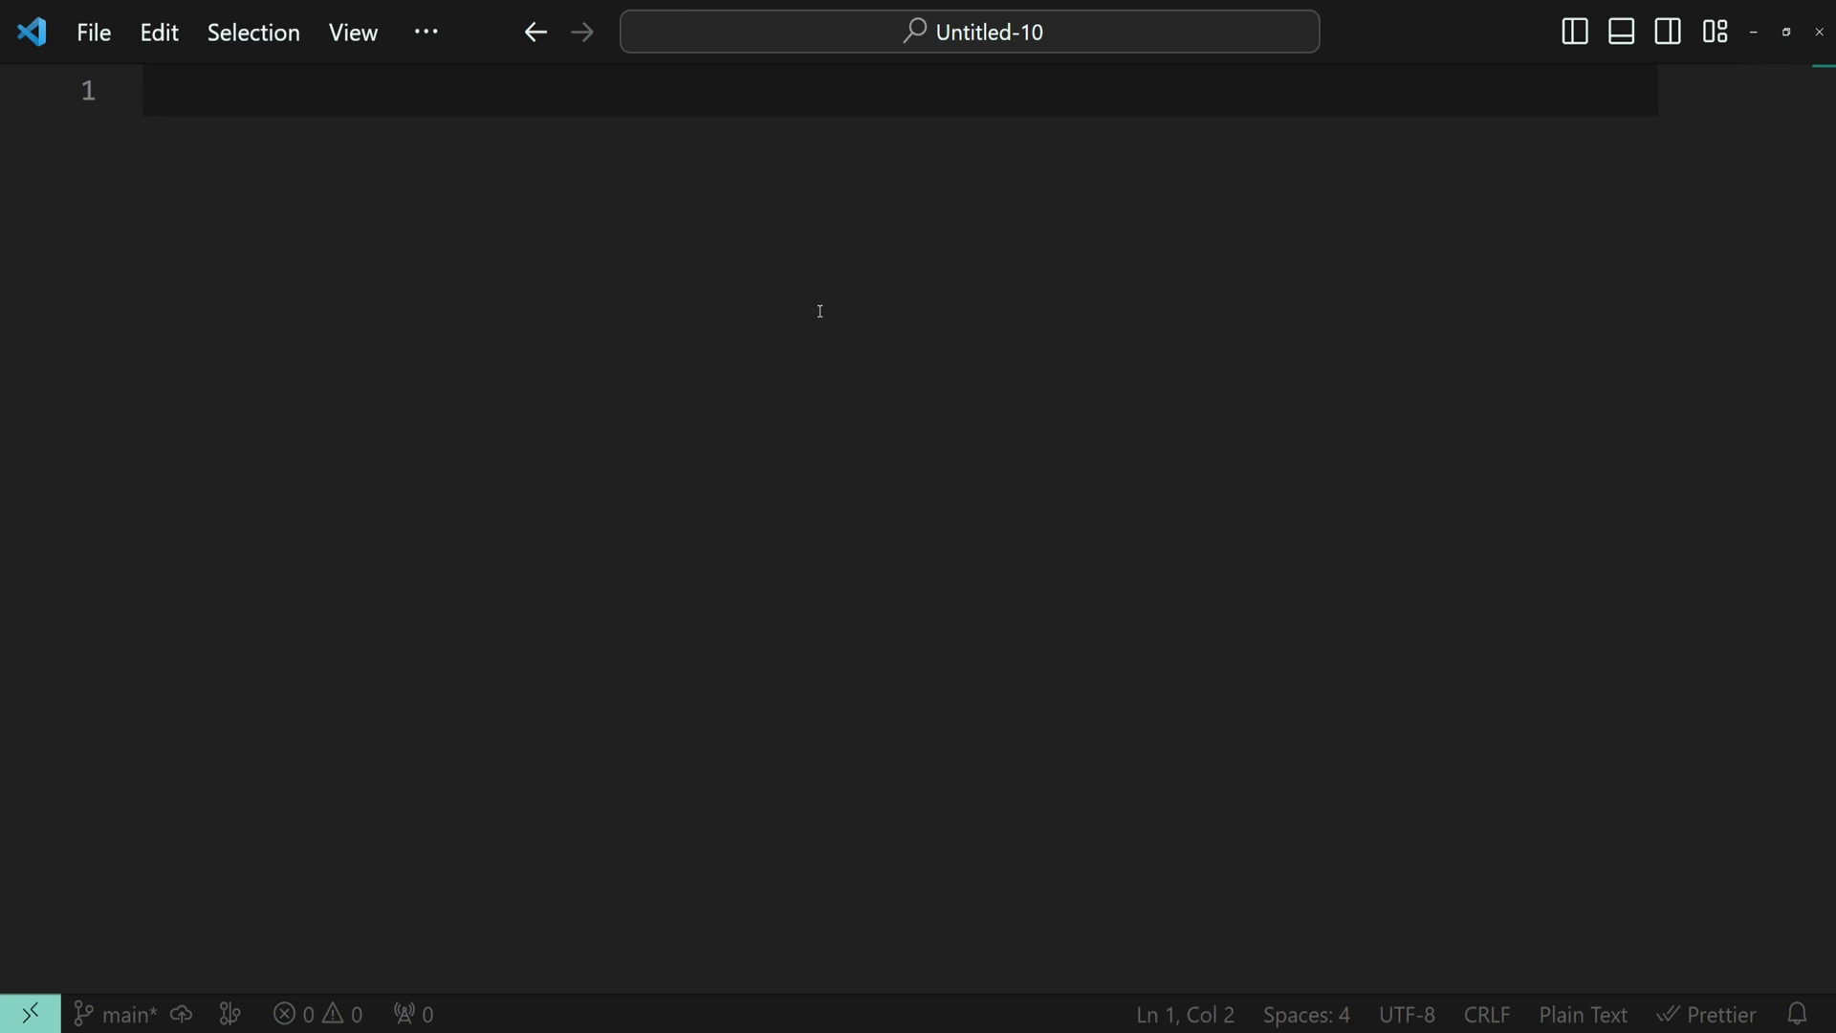
# In Settings, set Workbench › Editor: Show Tabs from none to multiple.
pyautogui.hotkey('ctrl', ',')
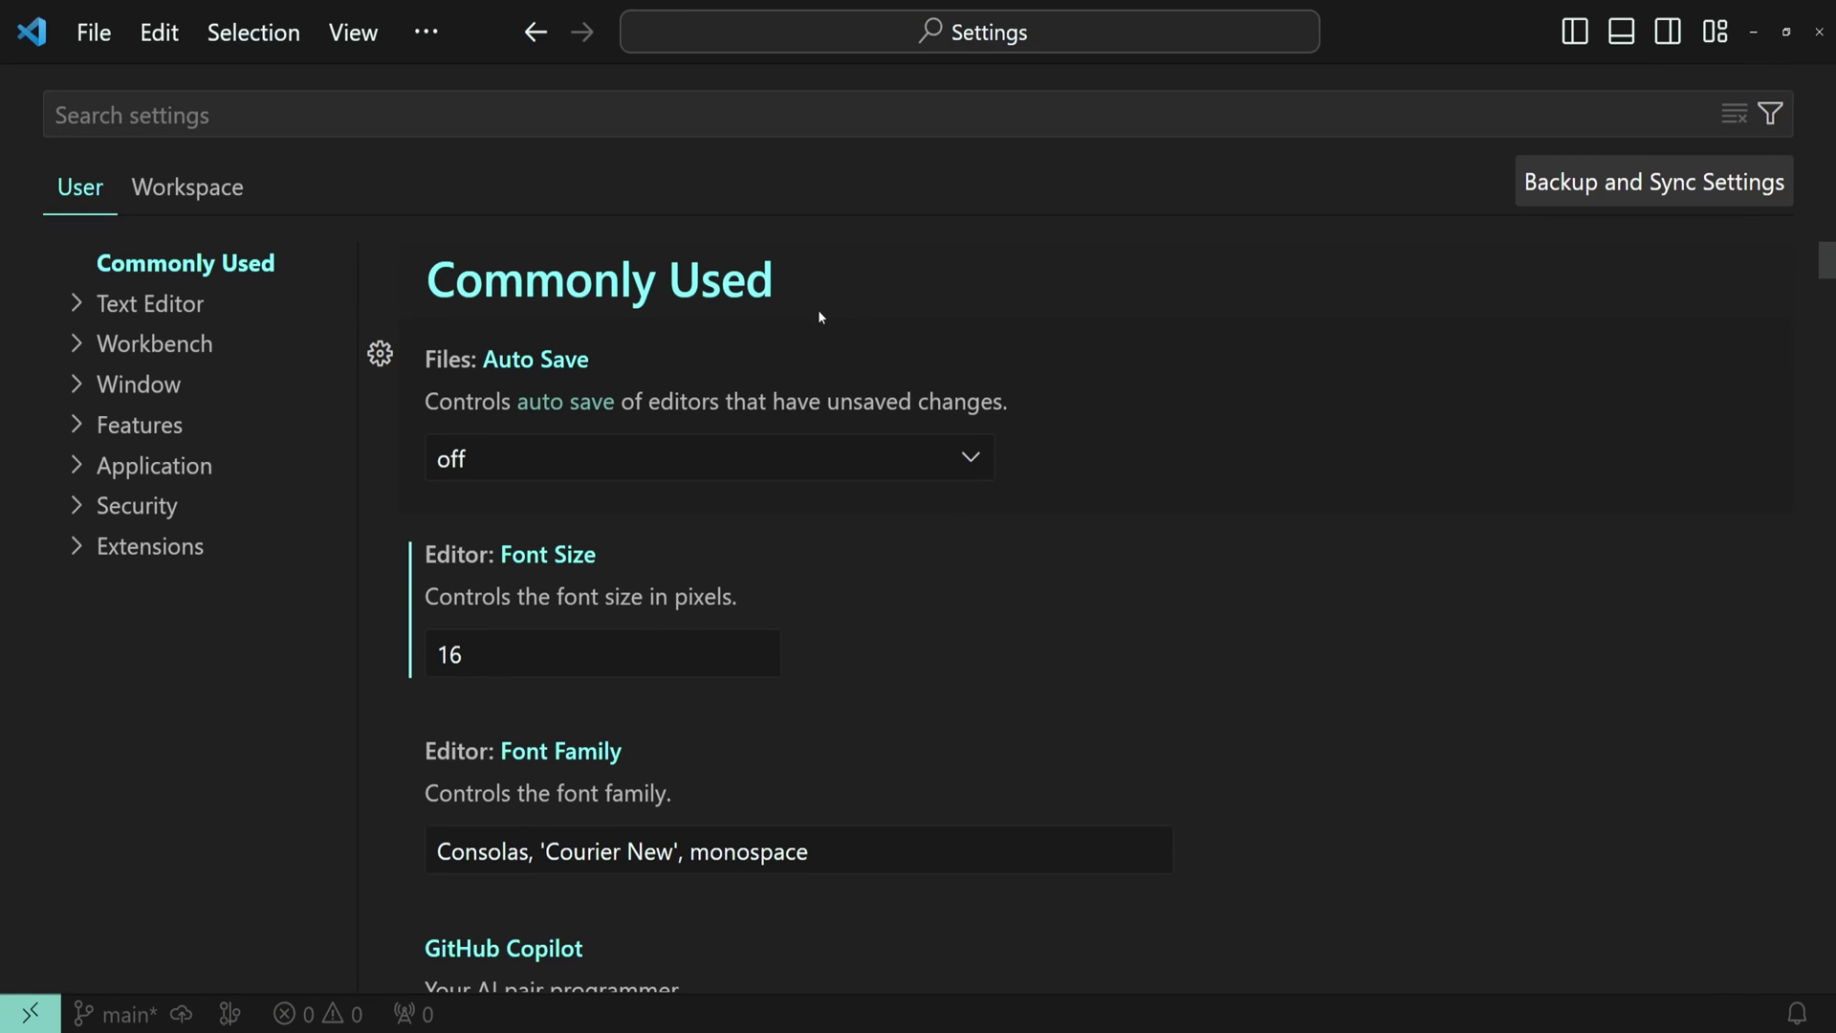
pyautogui.hotkey('alt', 'f')
pyautogui.scroll(-2, 412, 459)
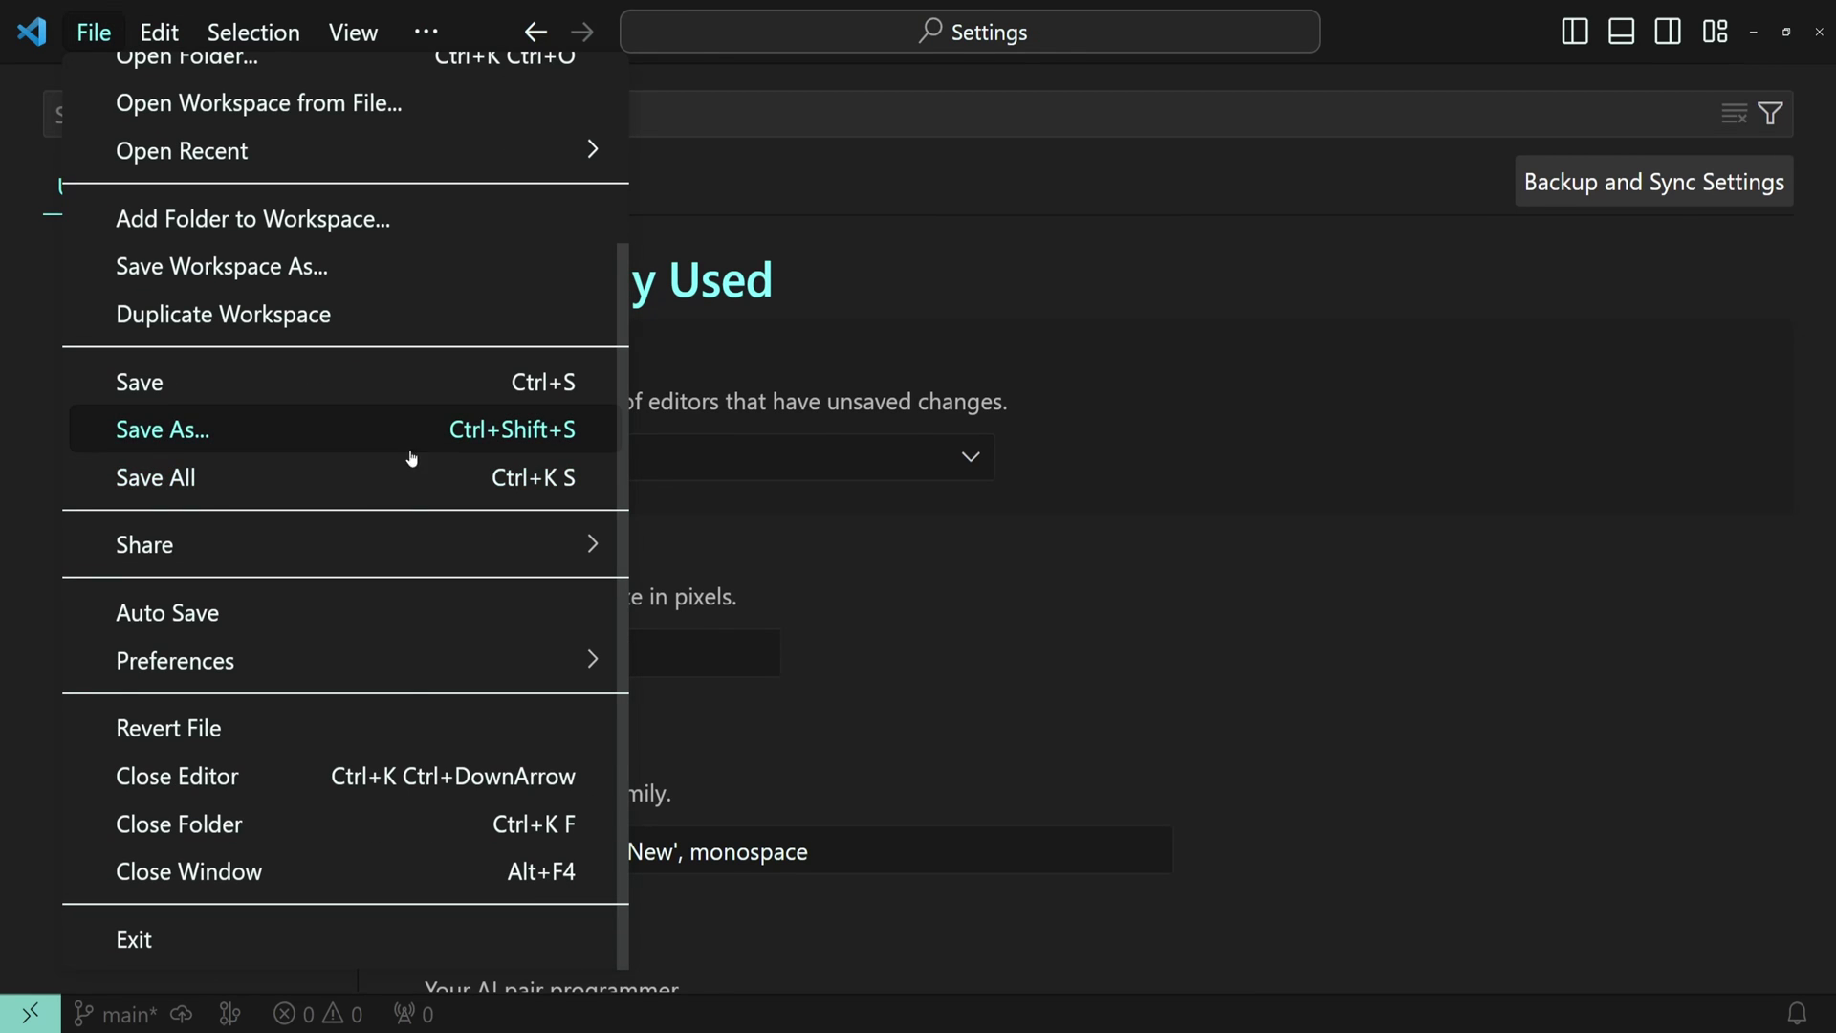
pyautogui.moveTo(344, 660)
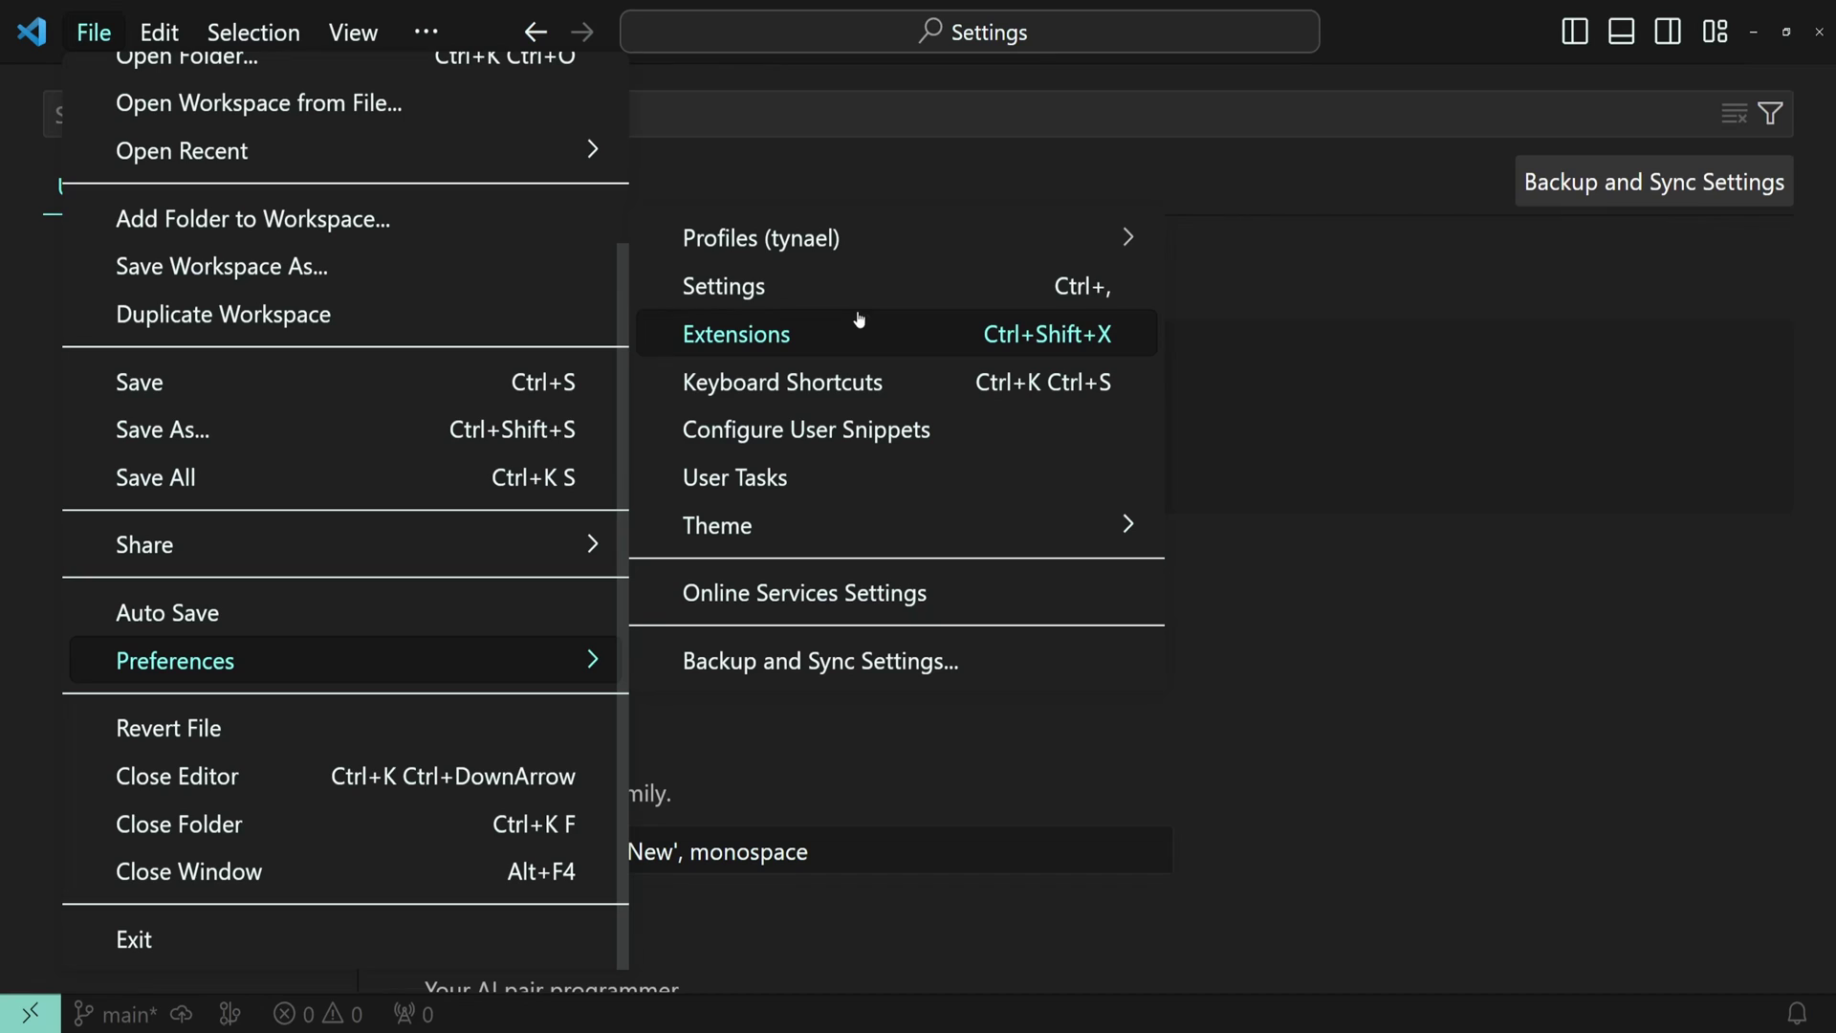
pyautogui.click(860, 295)
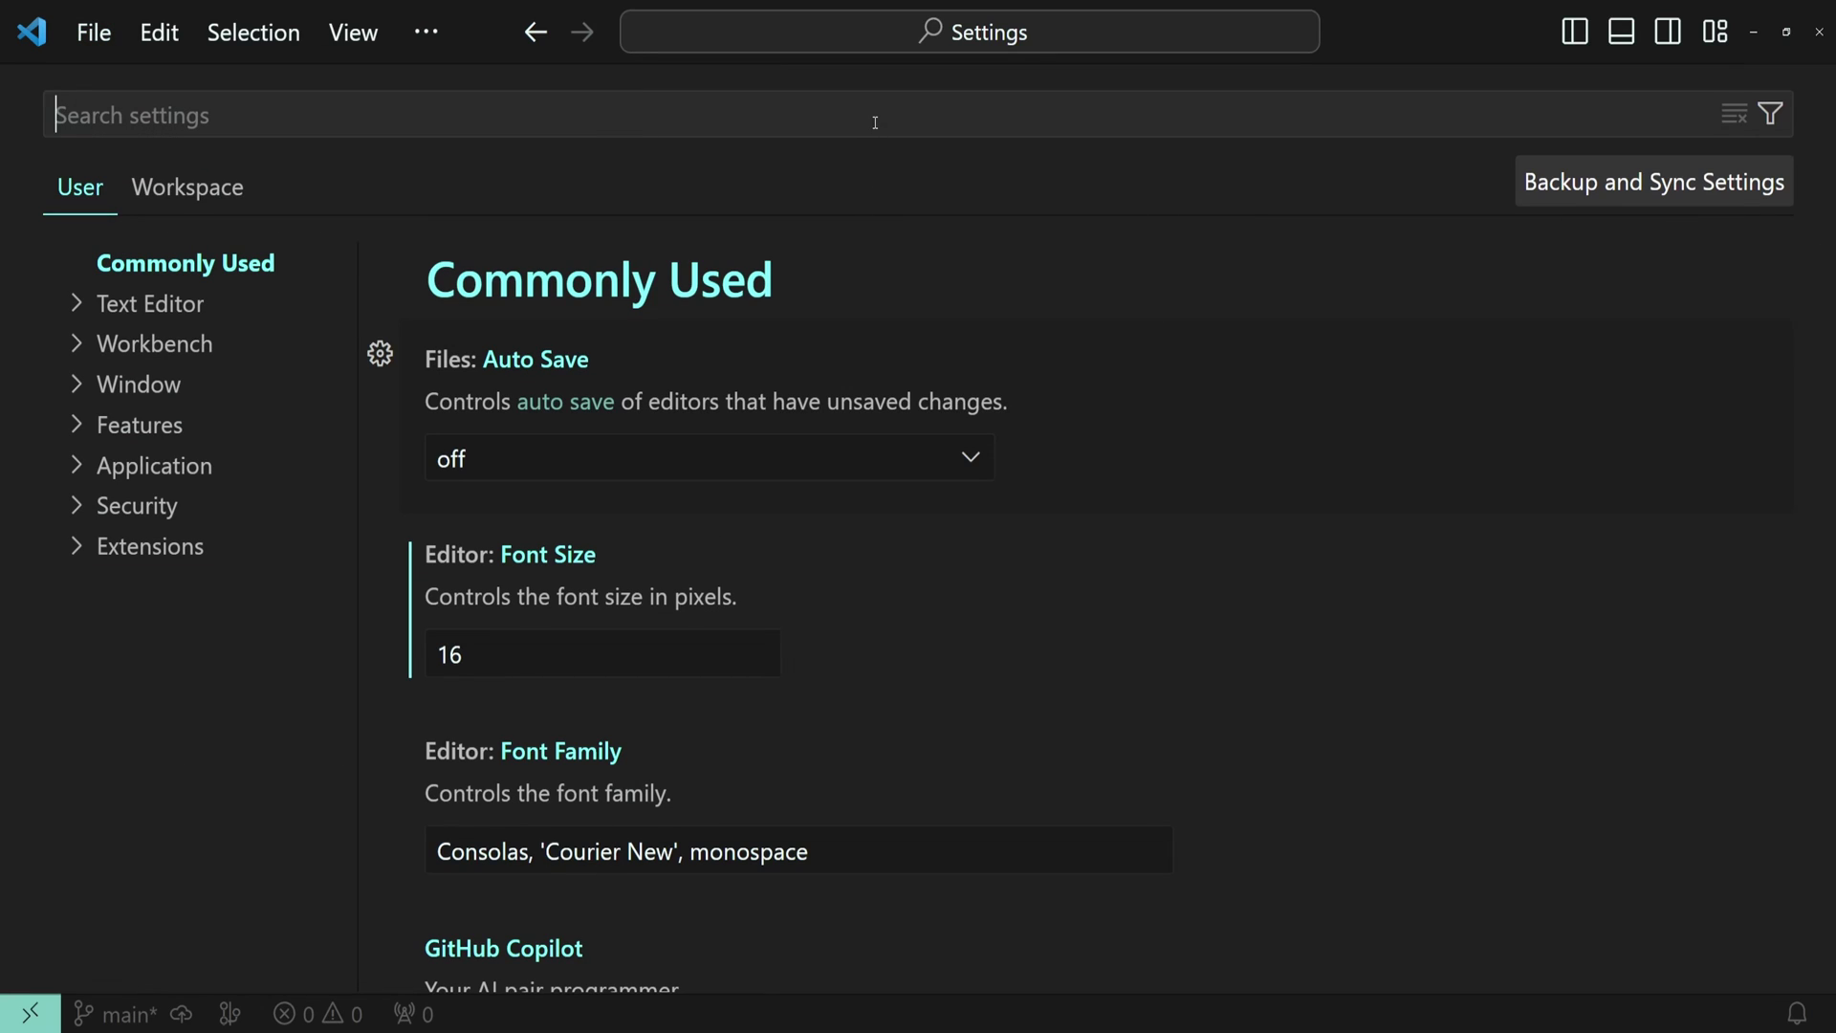
pyautogui.write('work')
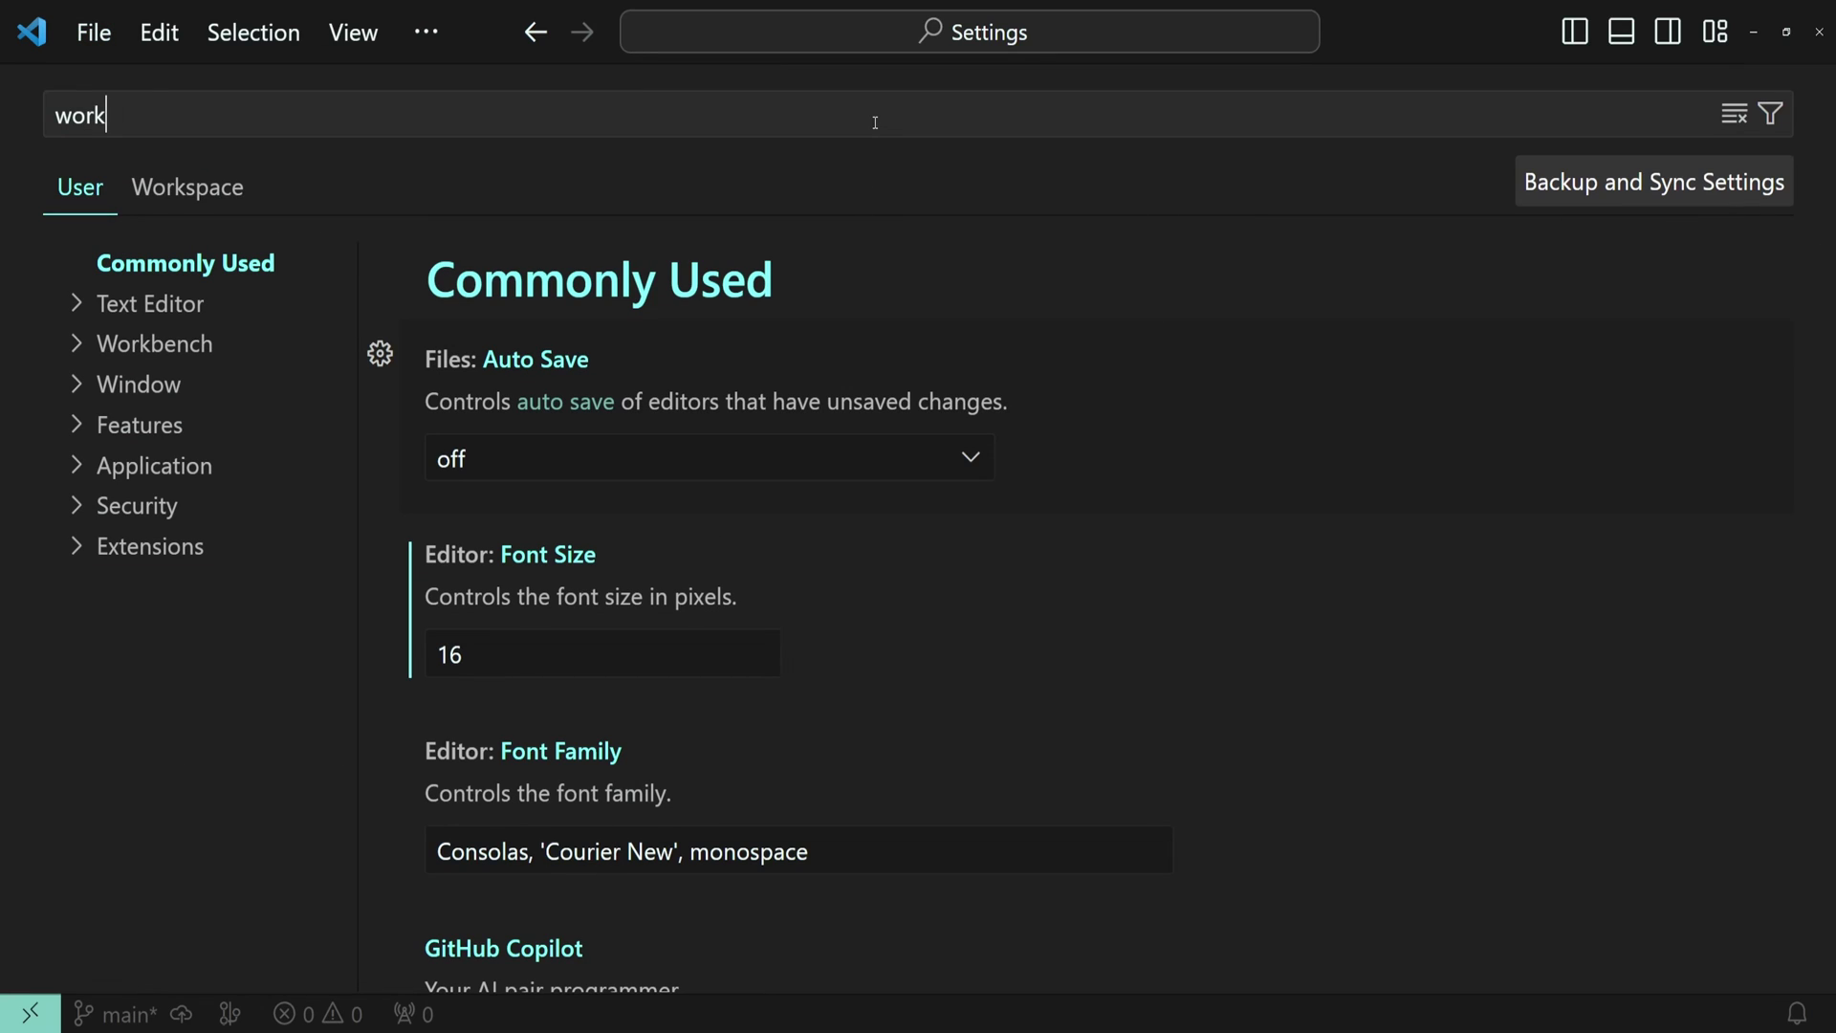
pyautogui.write('bvenc')
pyautogui.press('BackSpace')
pyautogui.press('BackSpace')
pyautogui.press('BackSpace')
pyautogui.write('en')
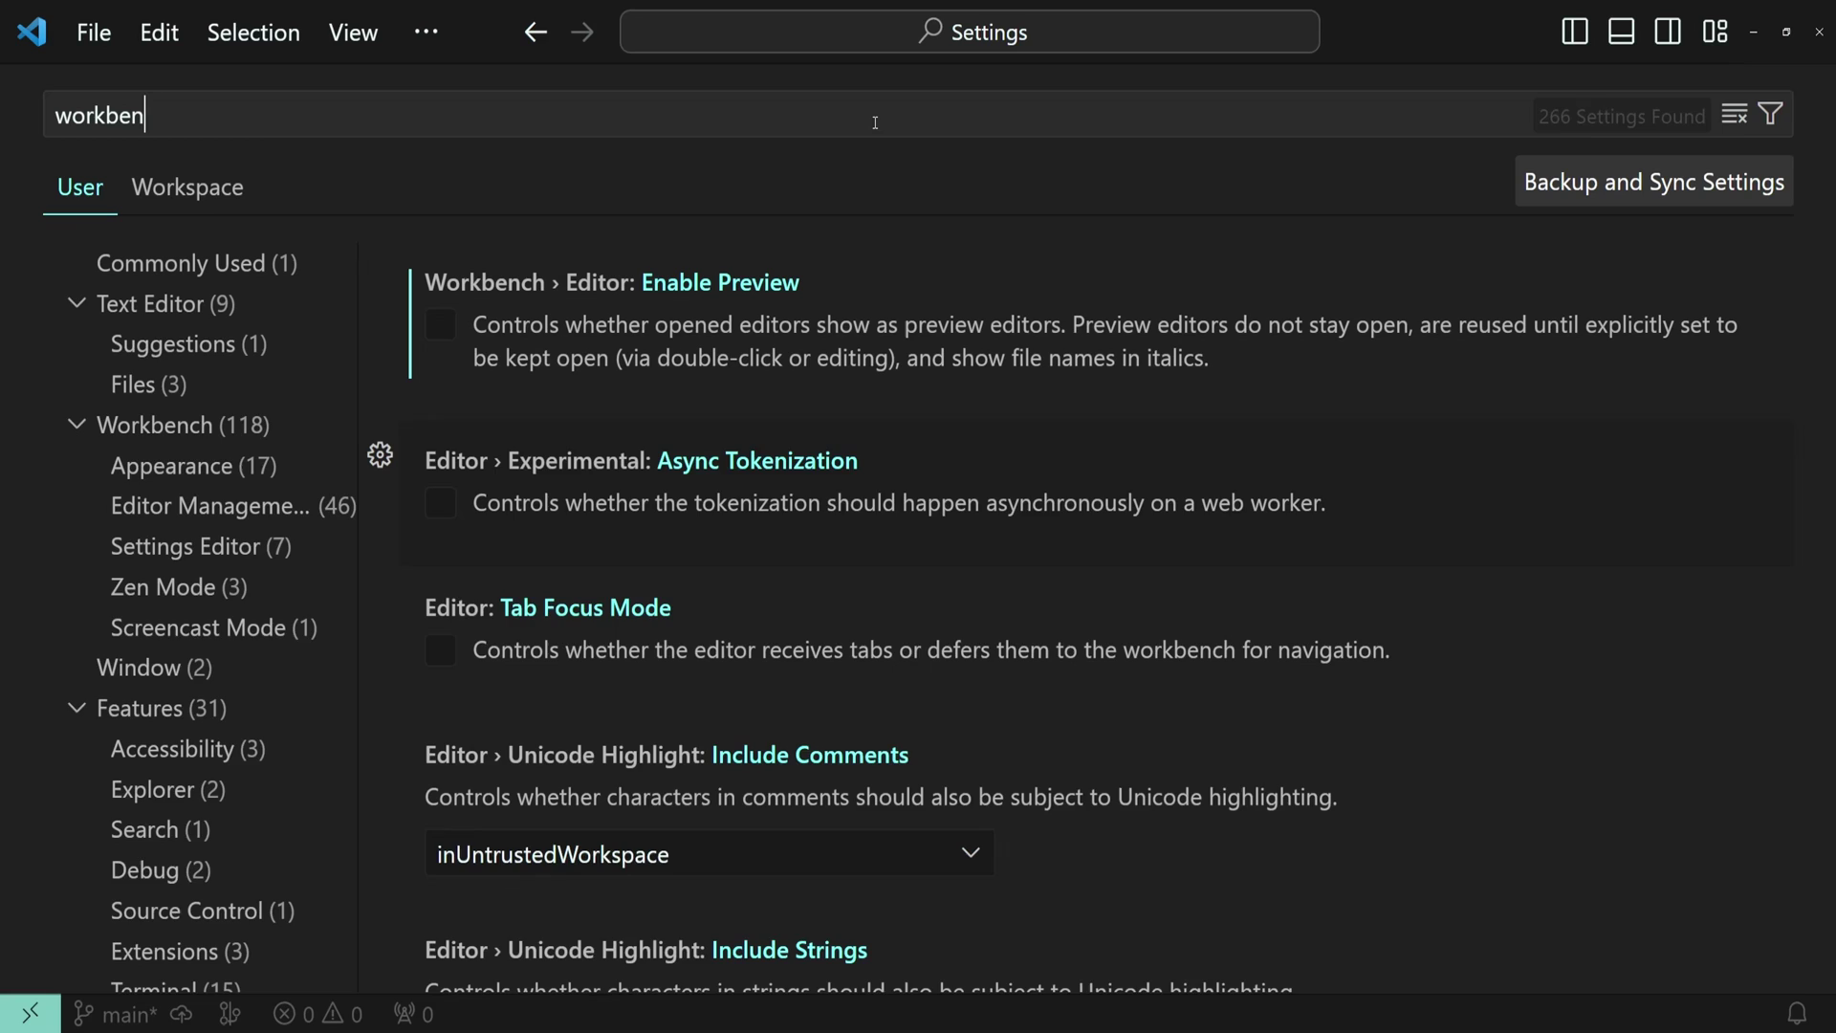
pyautogui.write('ch ed')
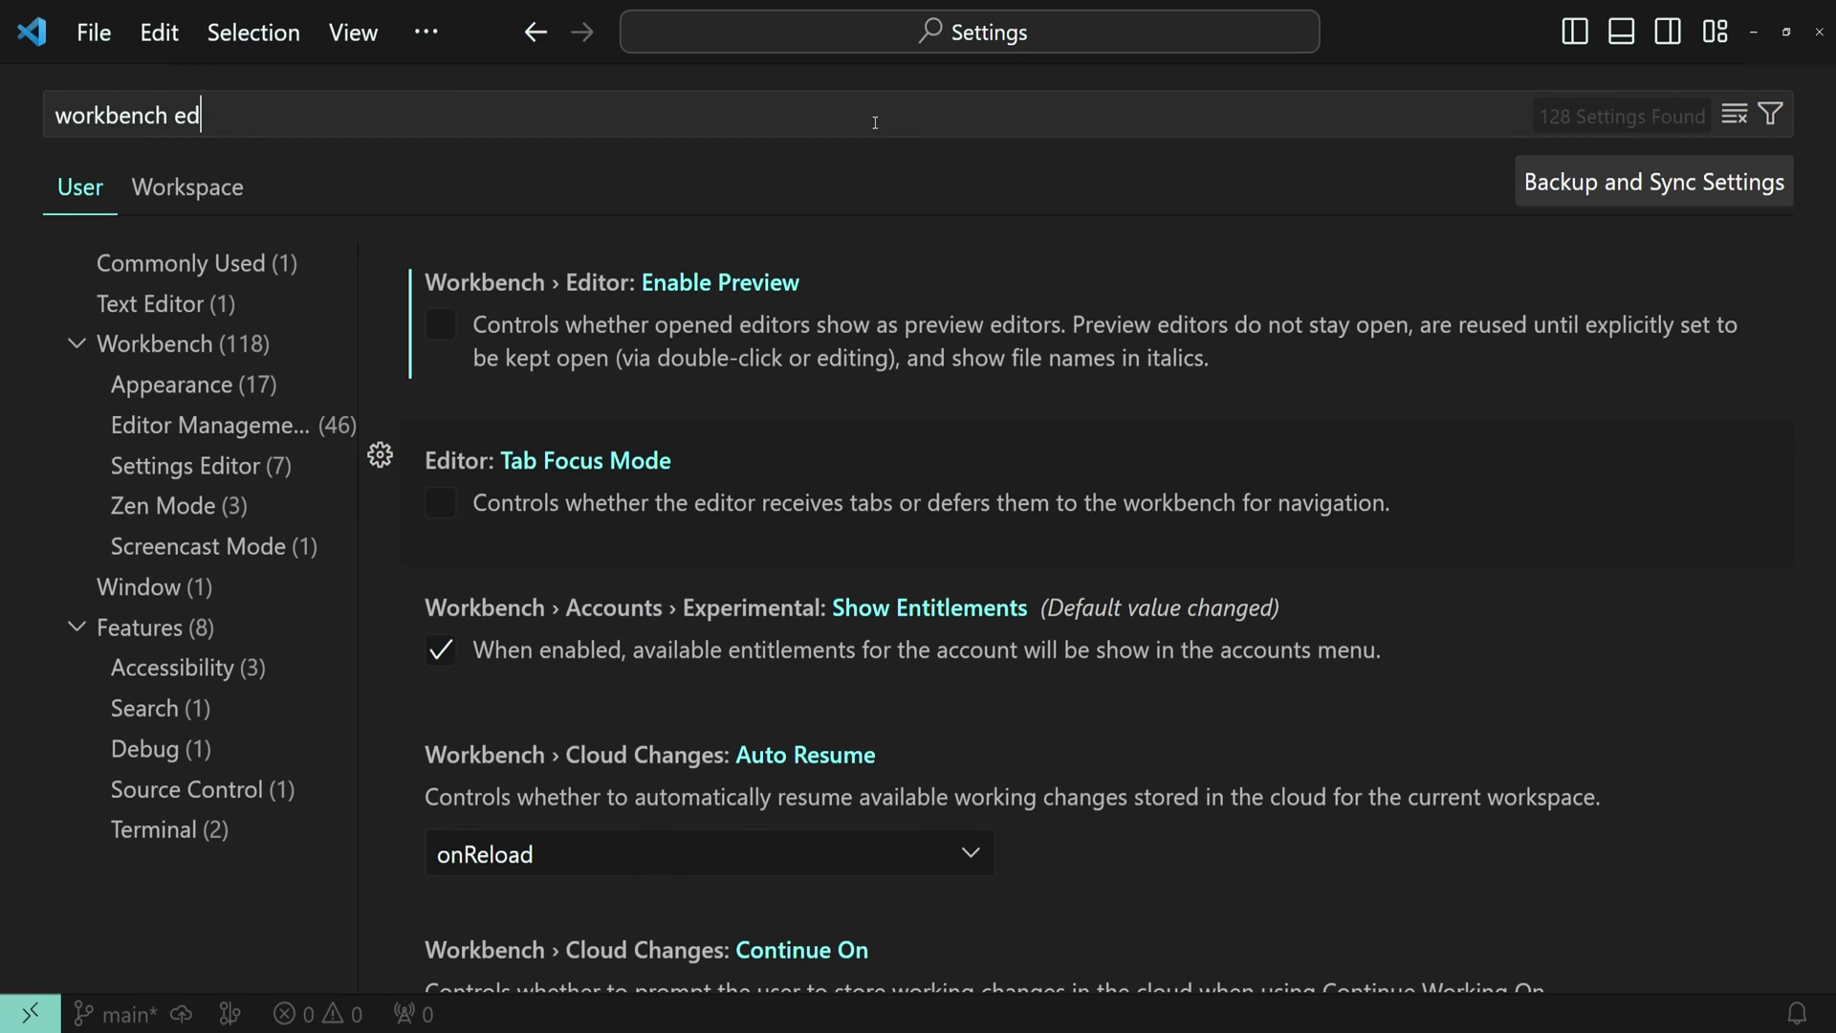
pyautogui.write('itor show tabs')
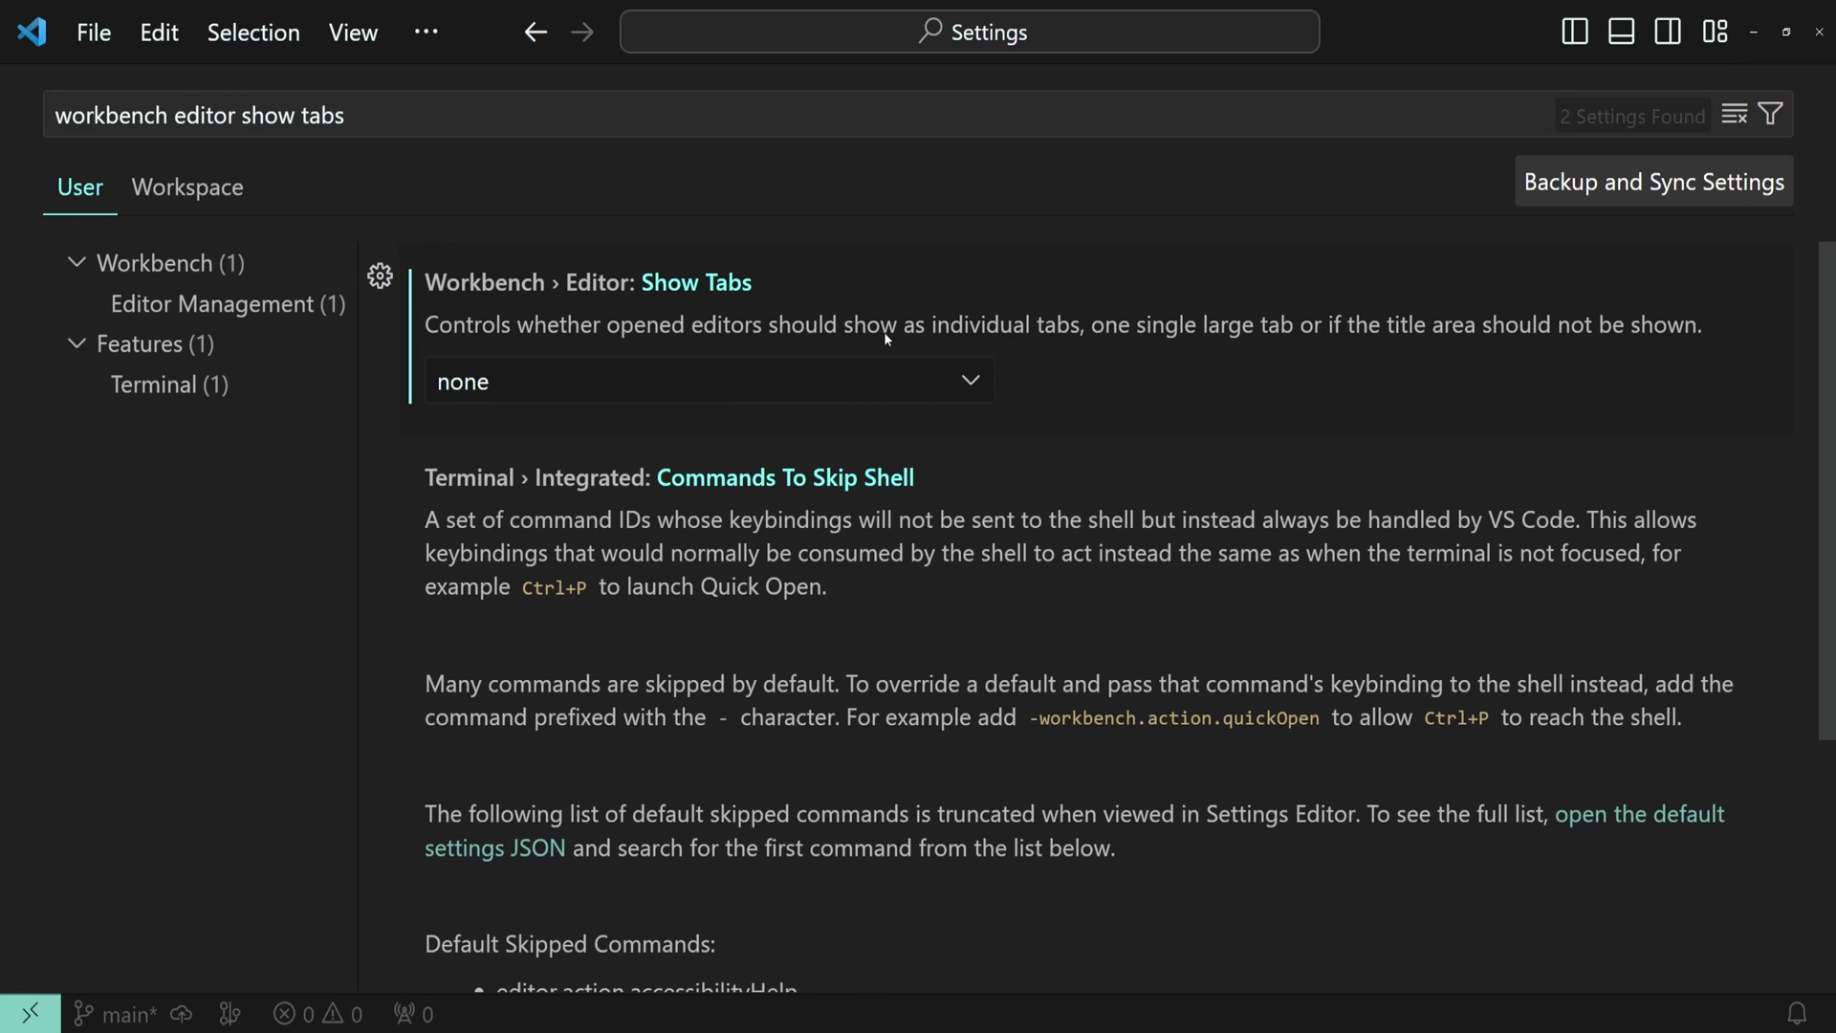
pyautogui.click(756, 380)
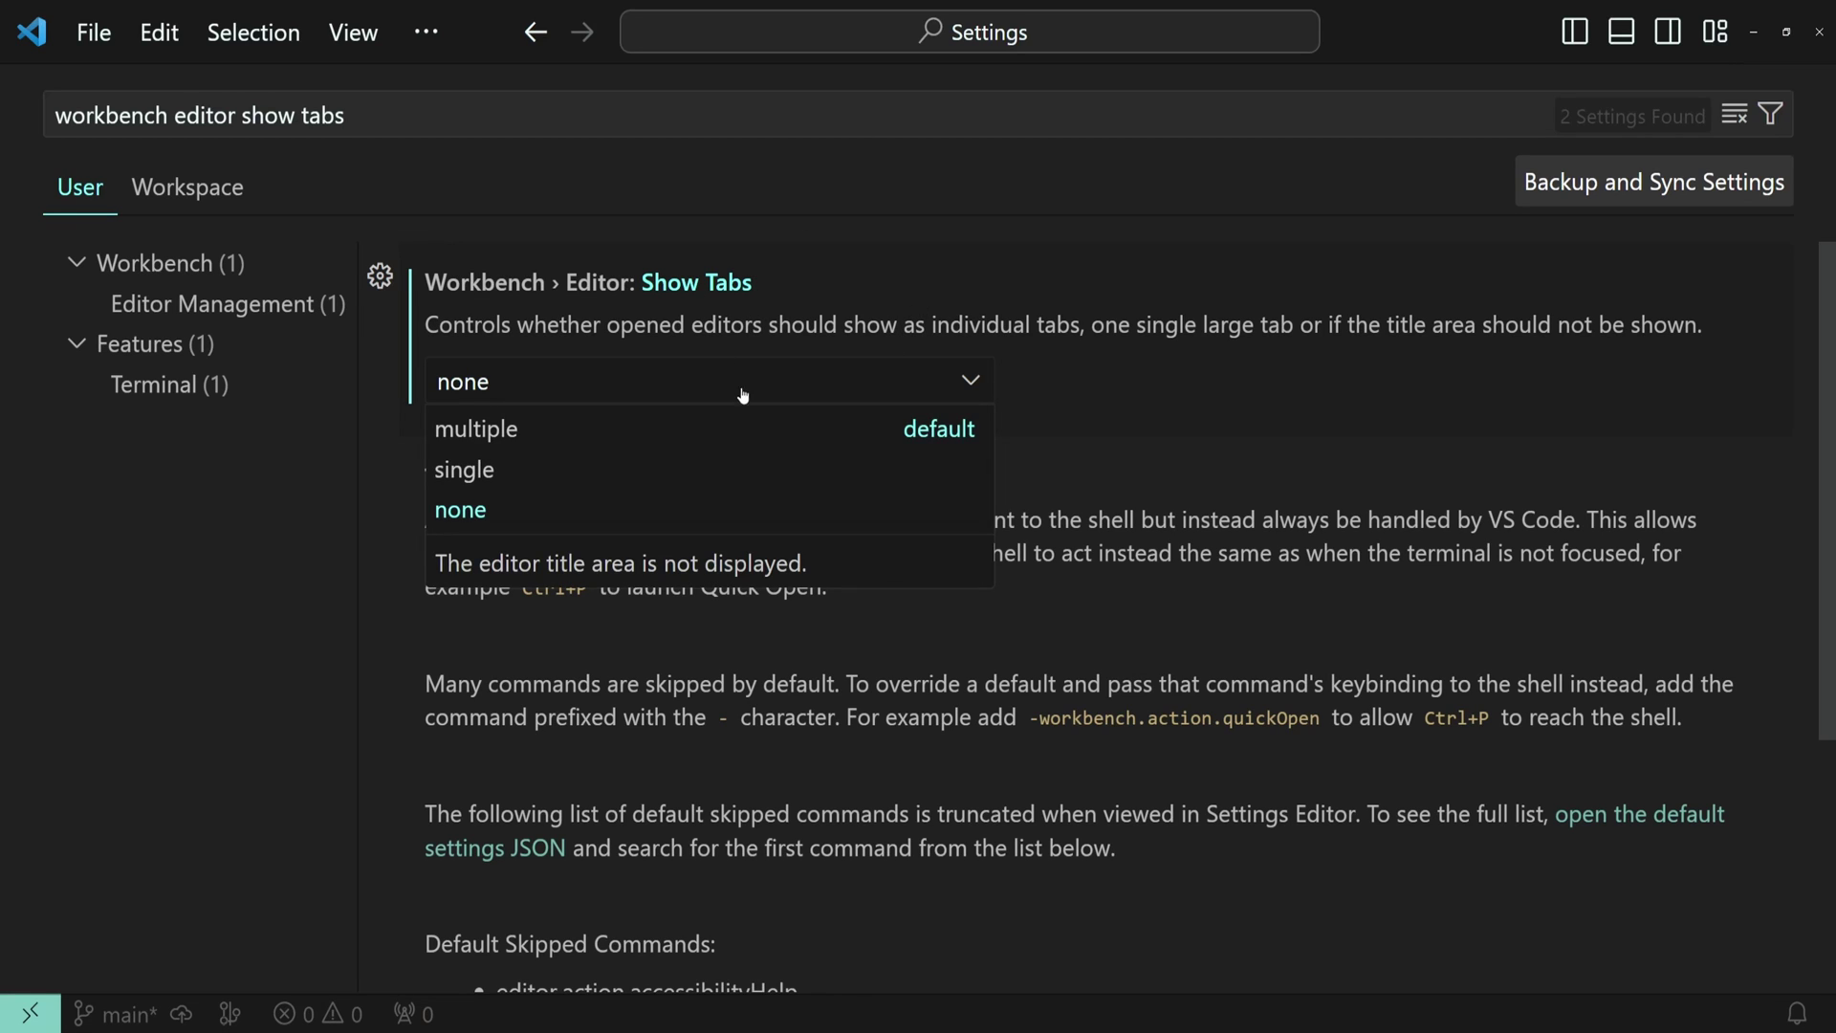
pyautogui.click(726, 431)
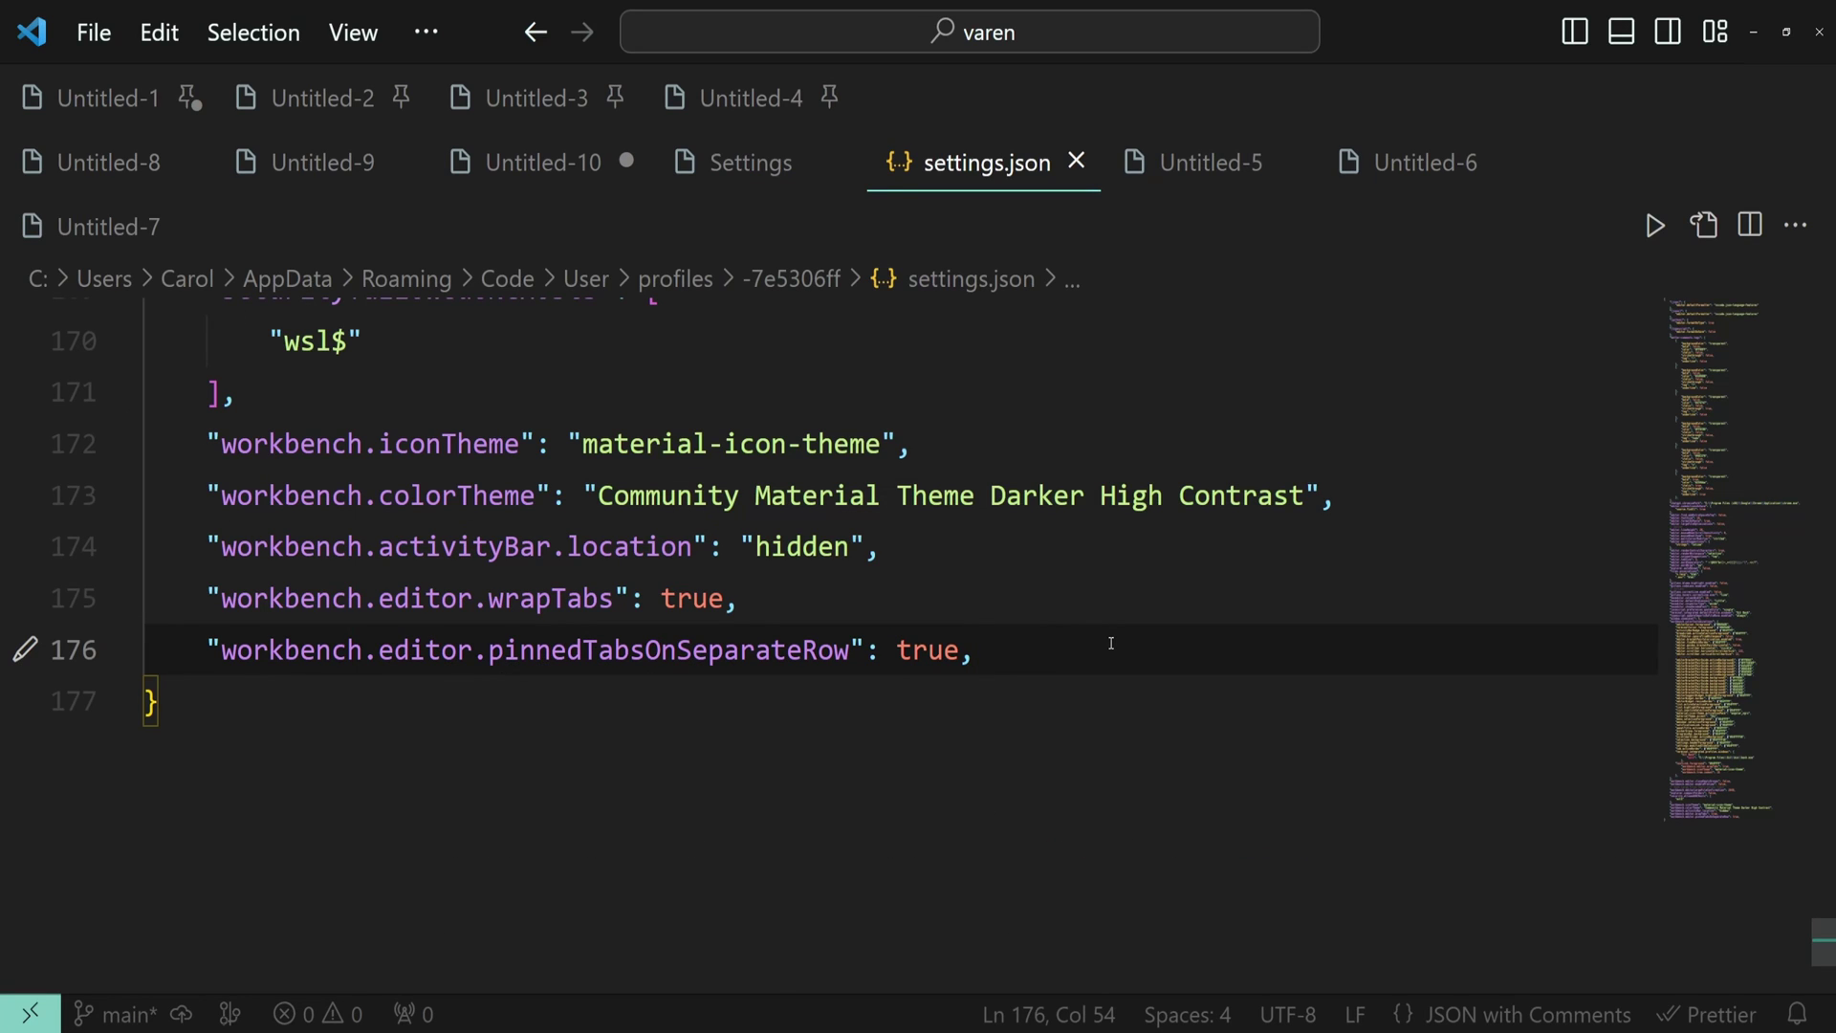
# Add "workbench.editor.showTabs": "none" on a new line in the user settings.json.
pyautogui.press('Return')
pyautogui.write('"')
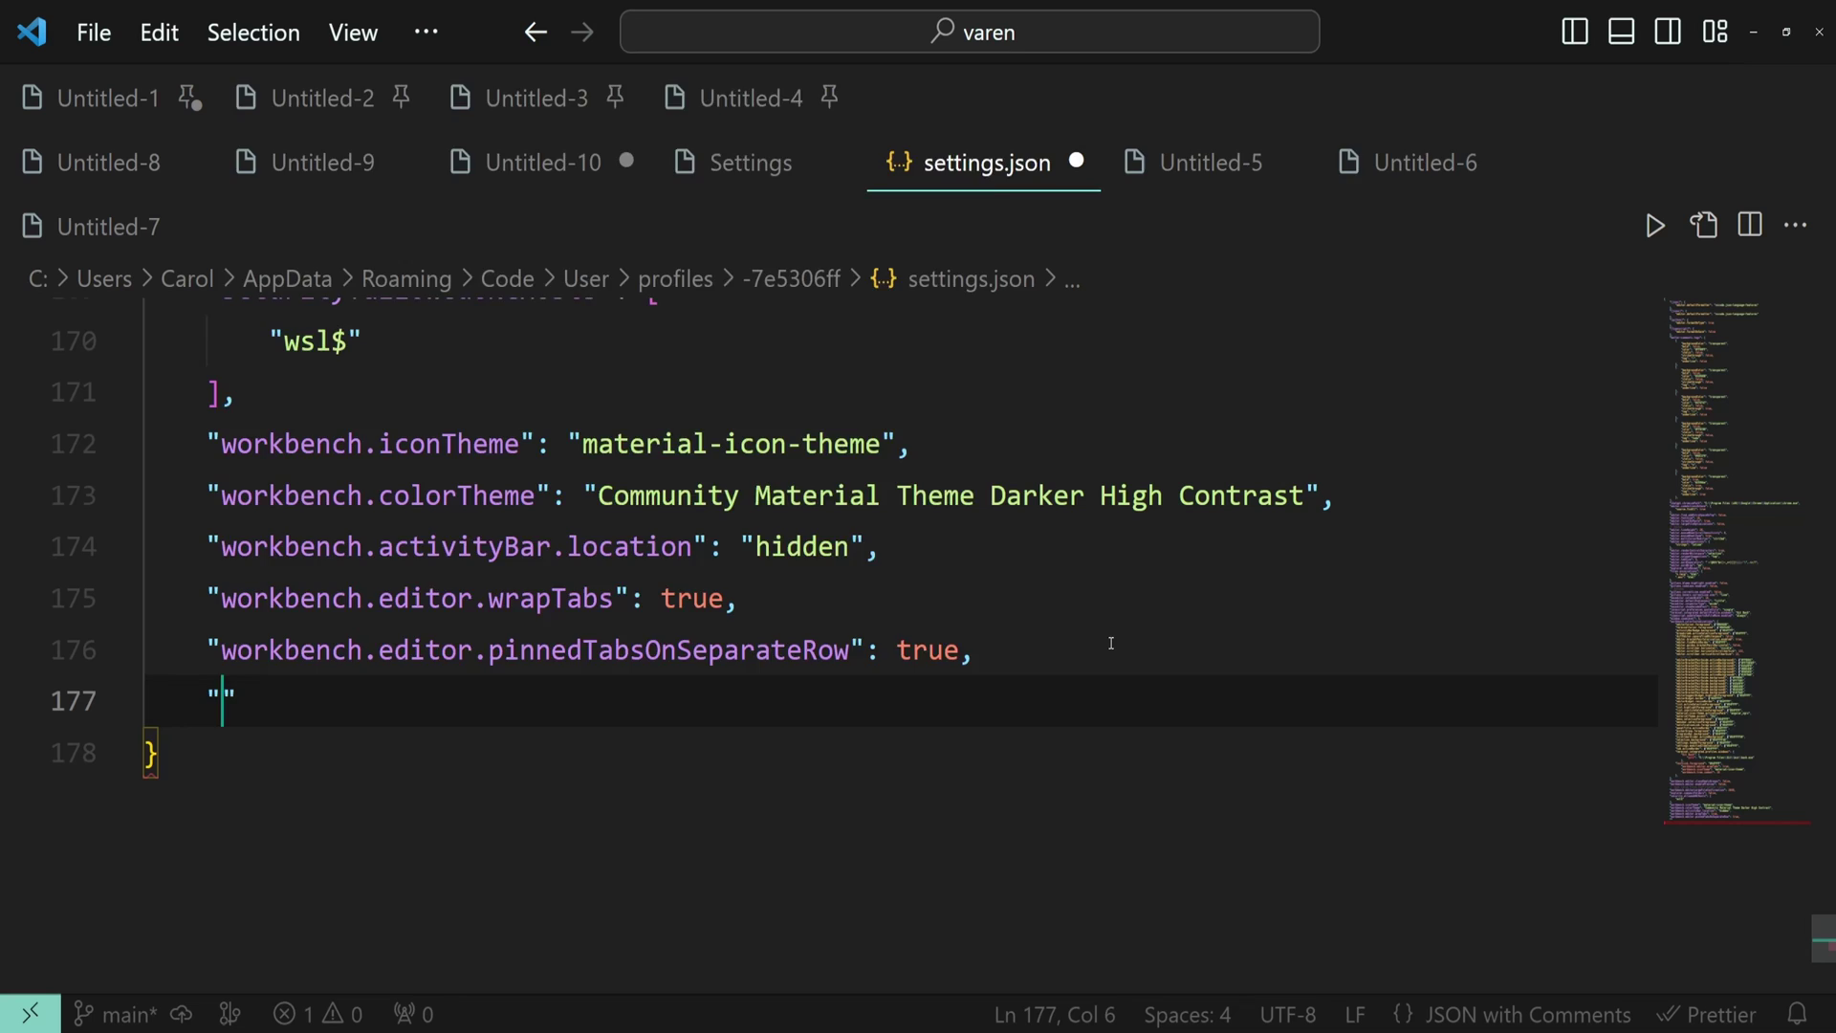
pyautogui.write('workbench.')
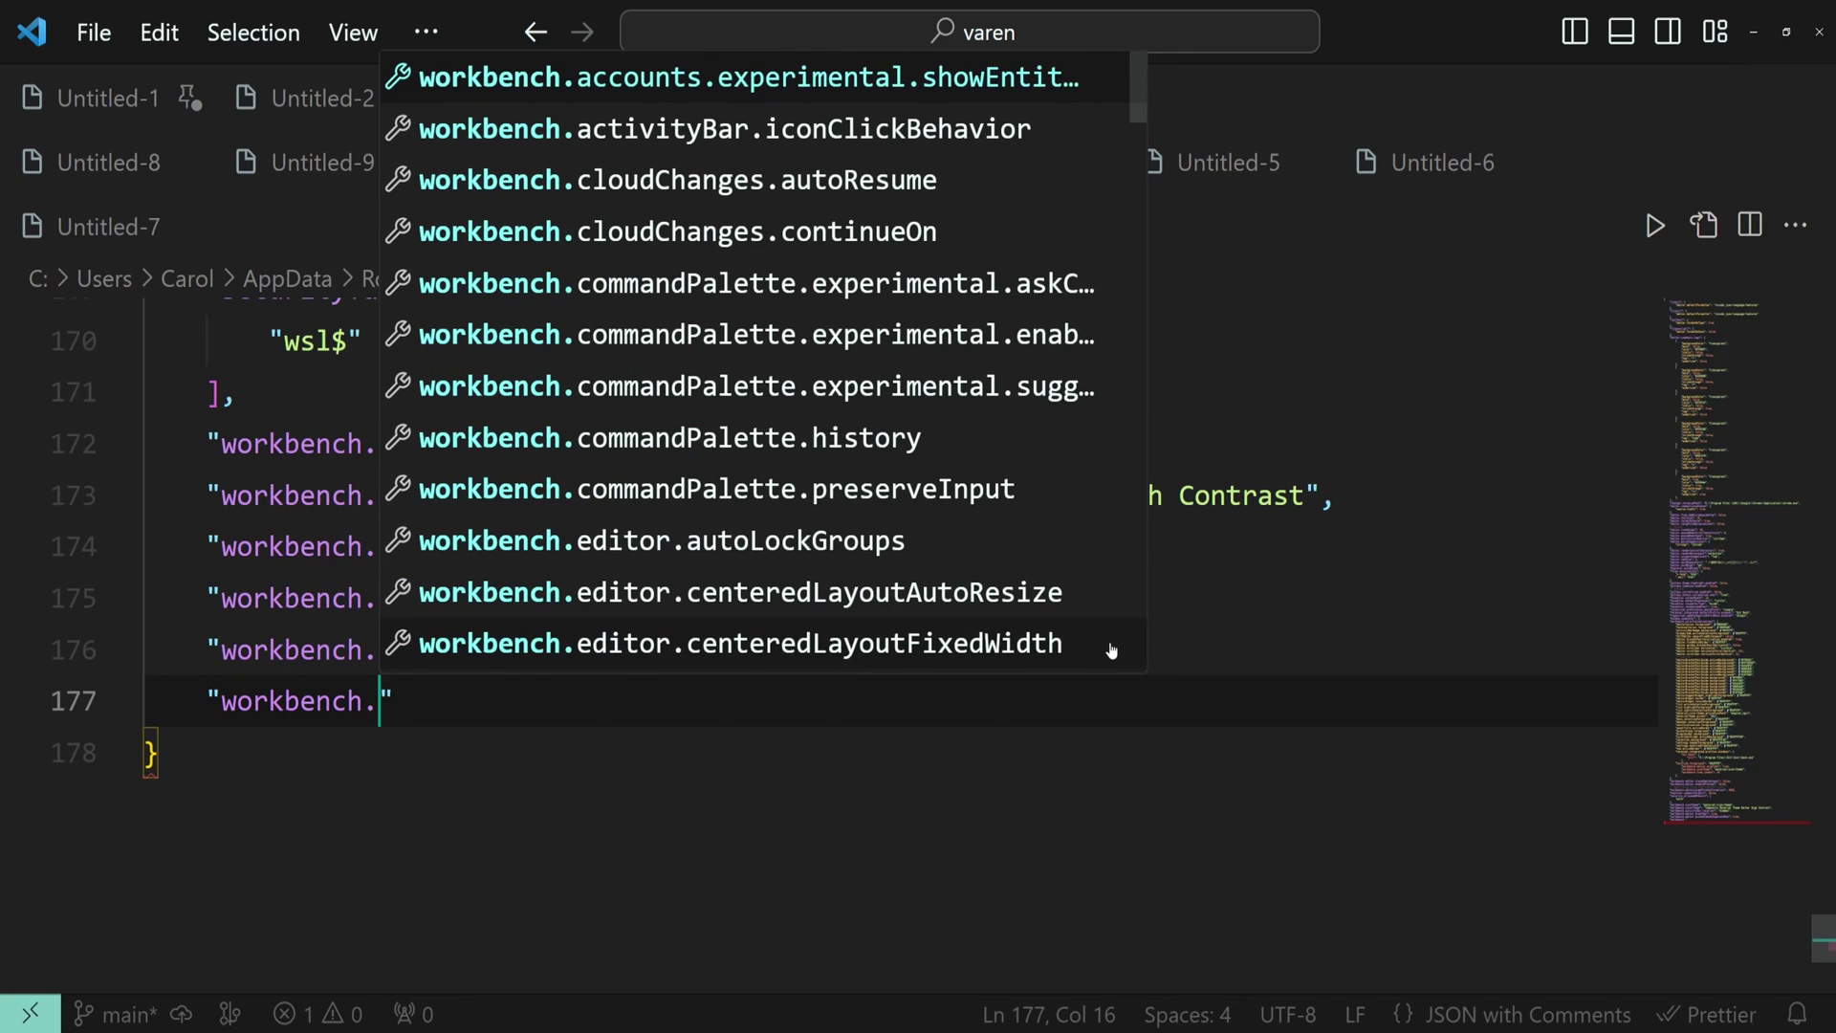
pyautogui.write('editor.showTa')
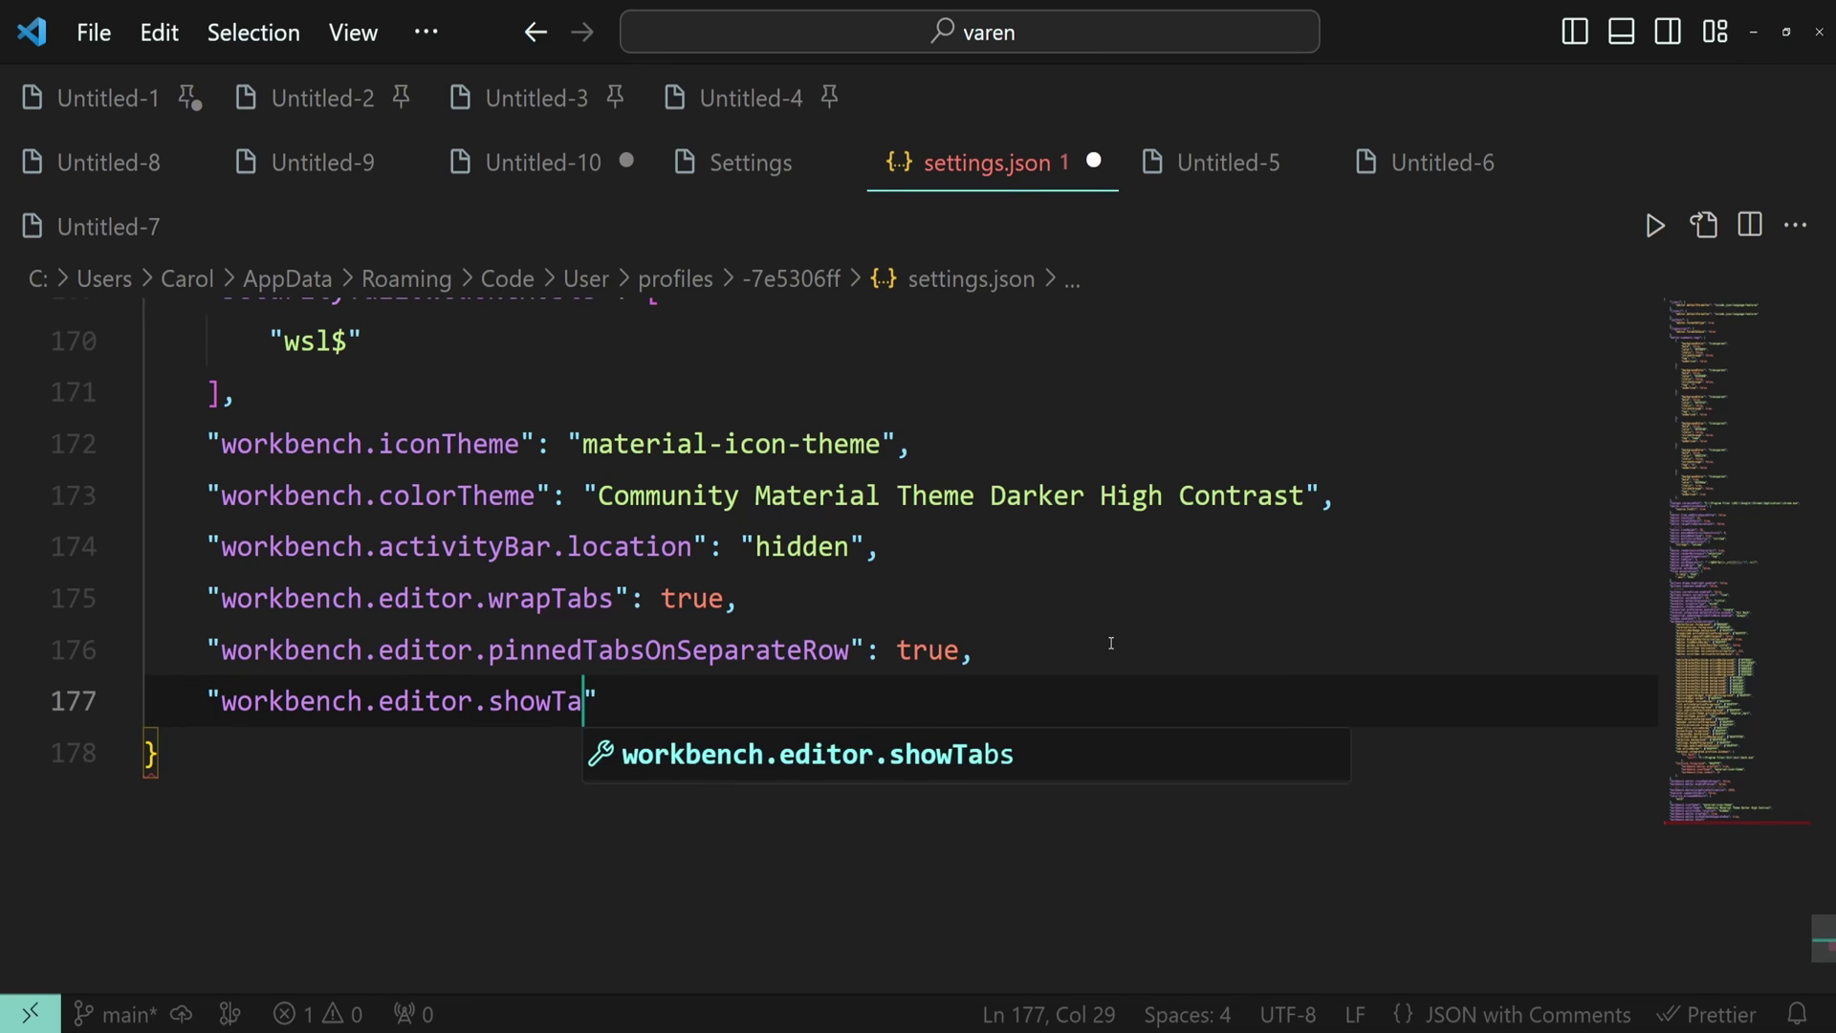
pyautogui.write('bs"')
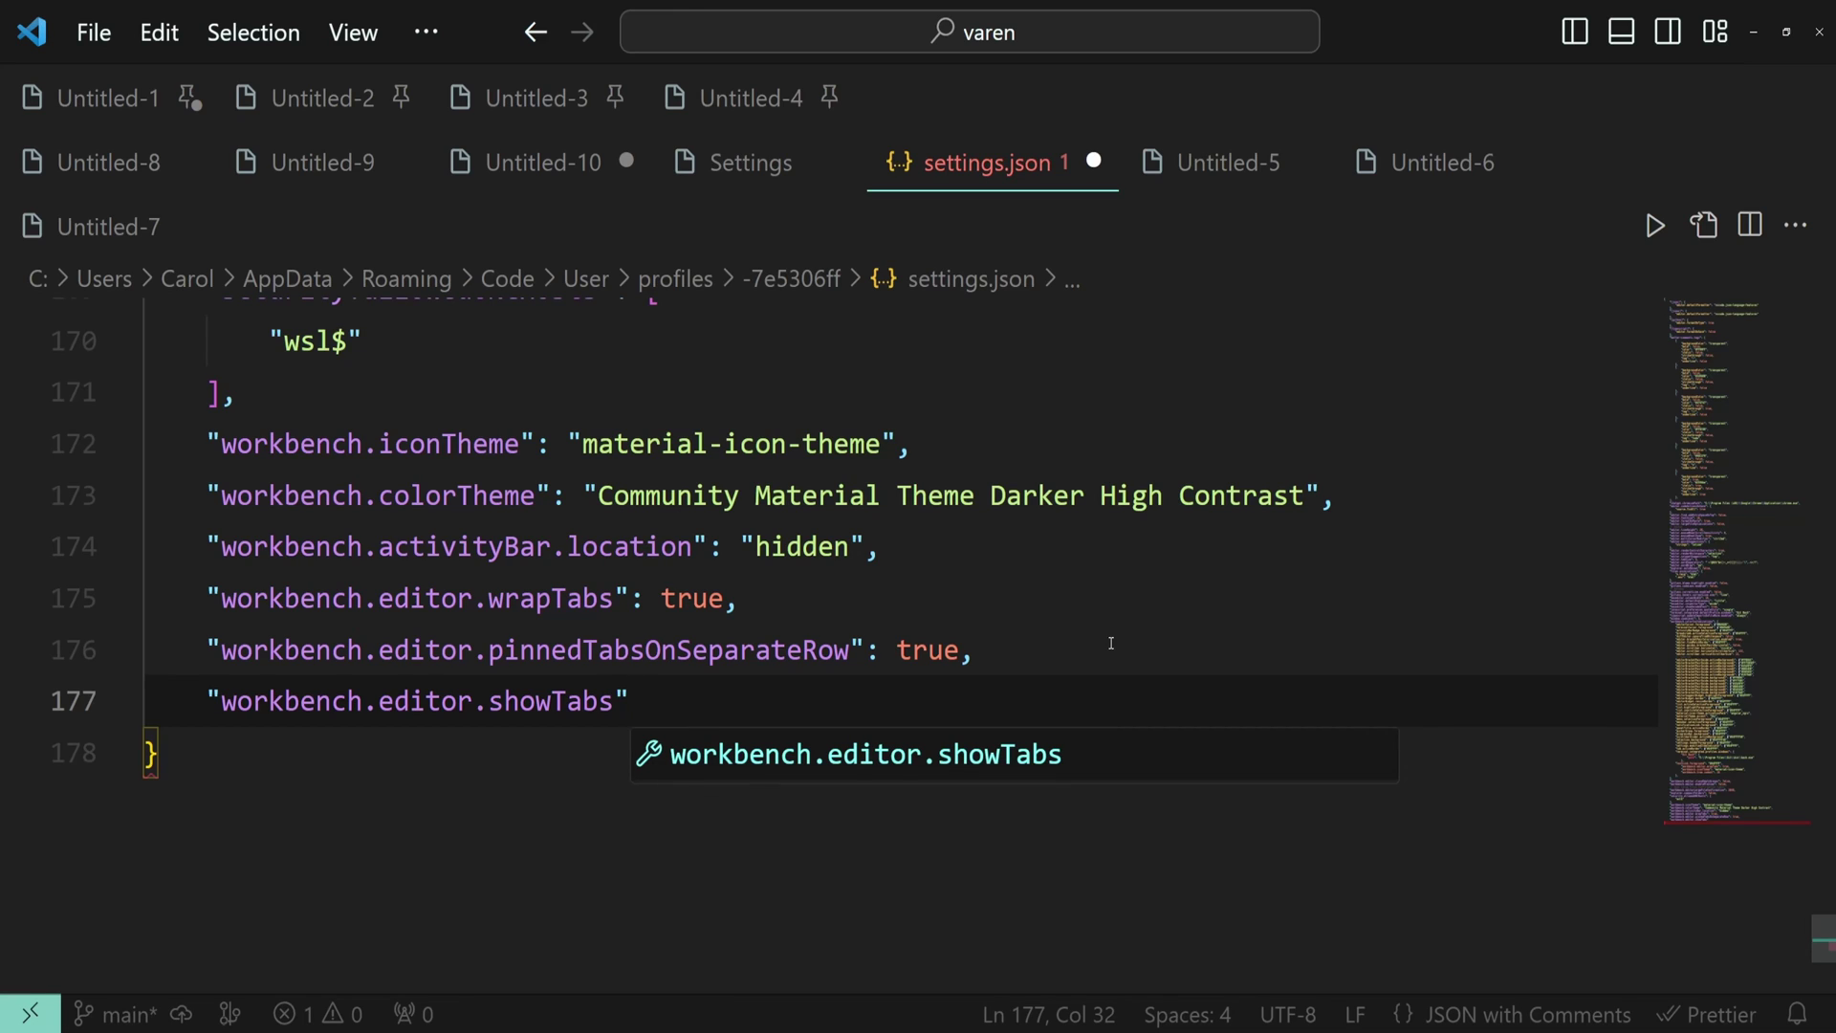
pyautogui.write(':')
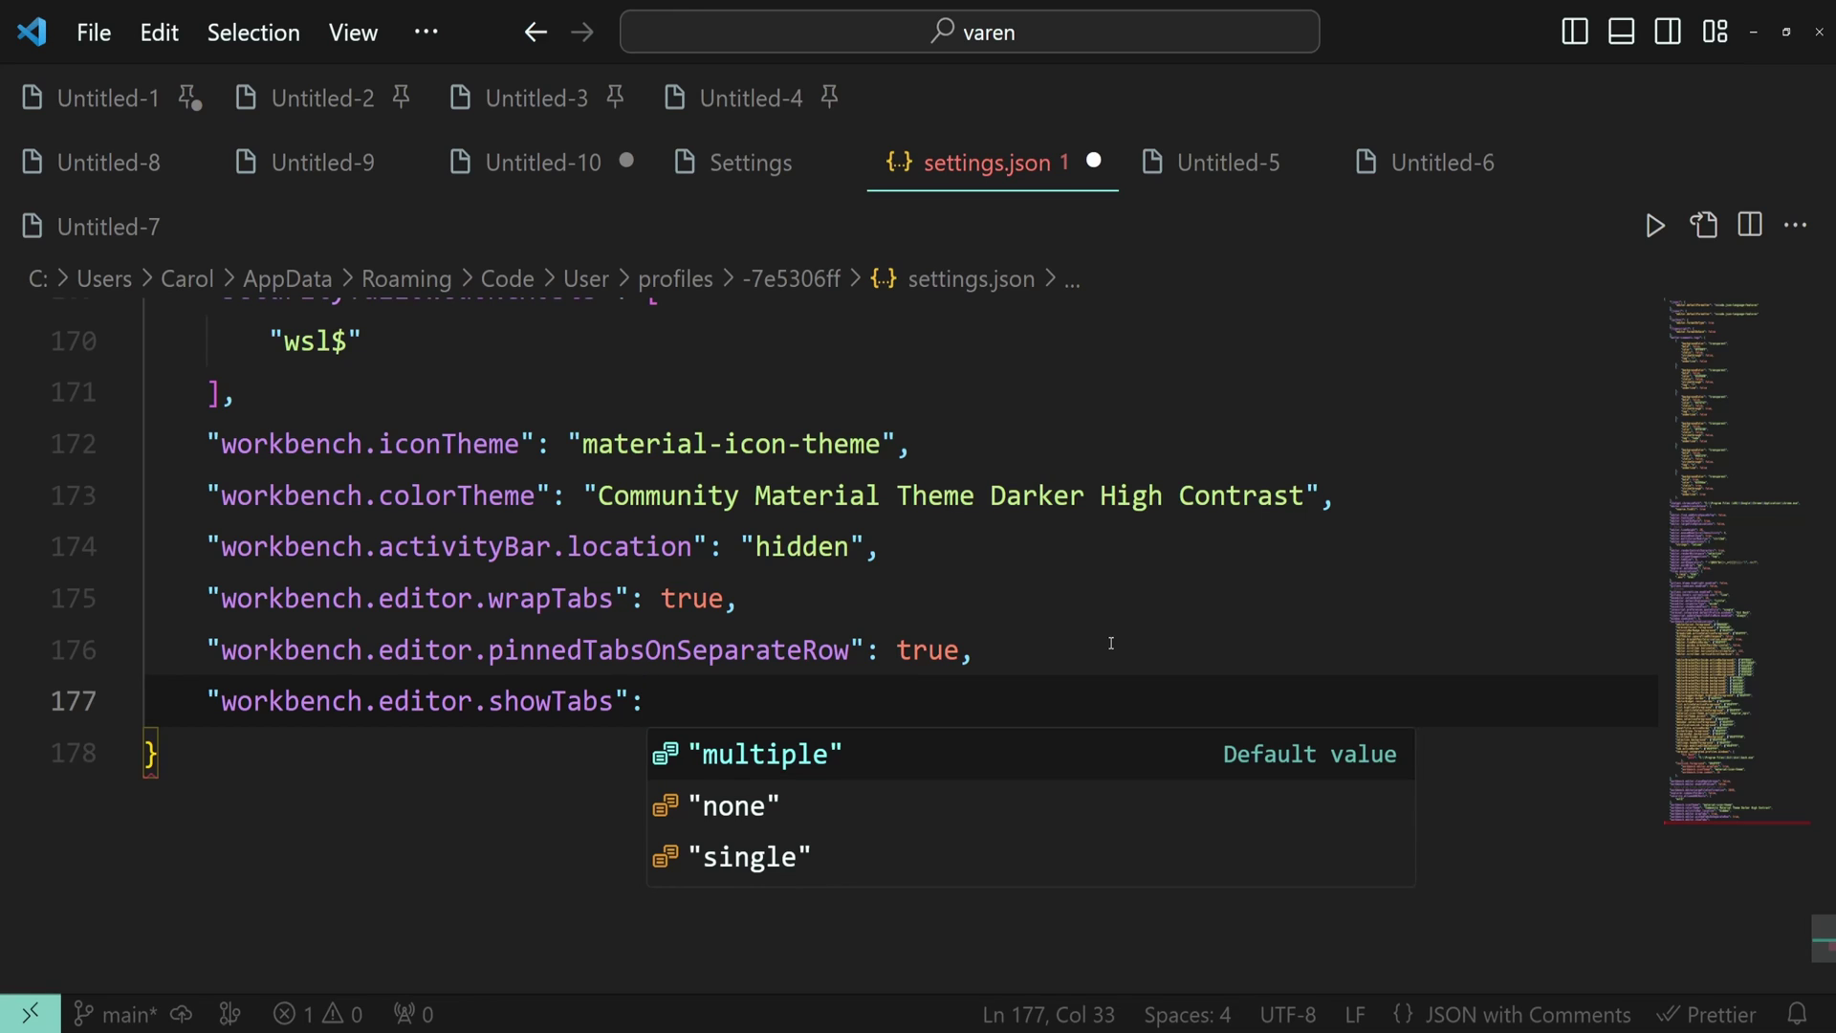
pyautogui.press('Down')
pyautogui.press('Down')
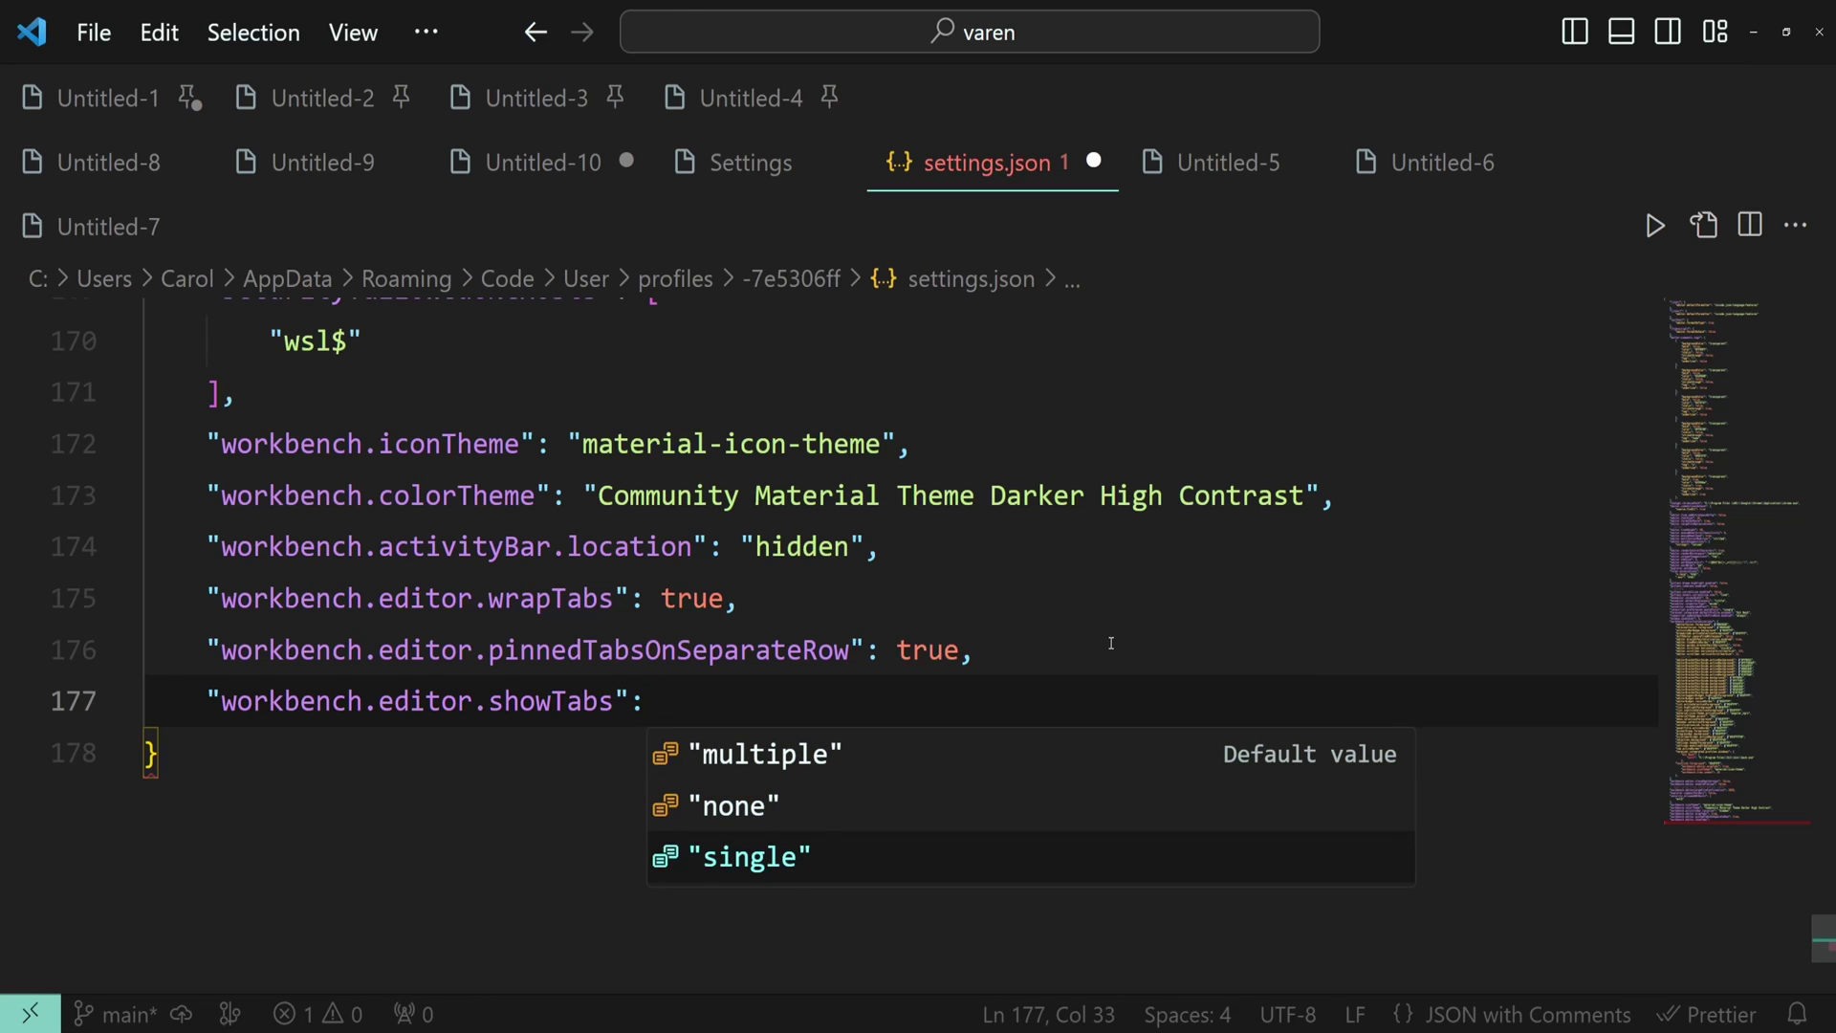
pyautogui.press('Up')
pyautogui.press('Return')
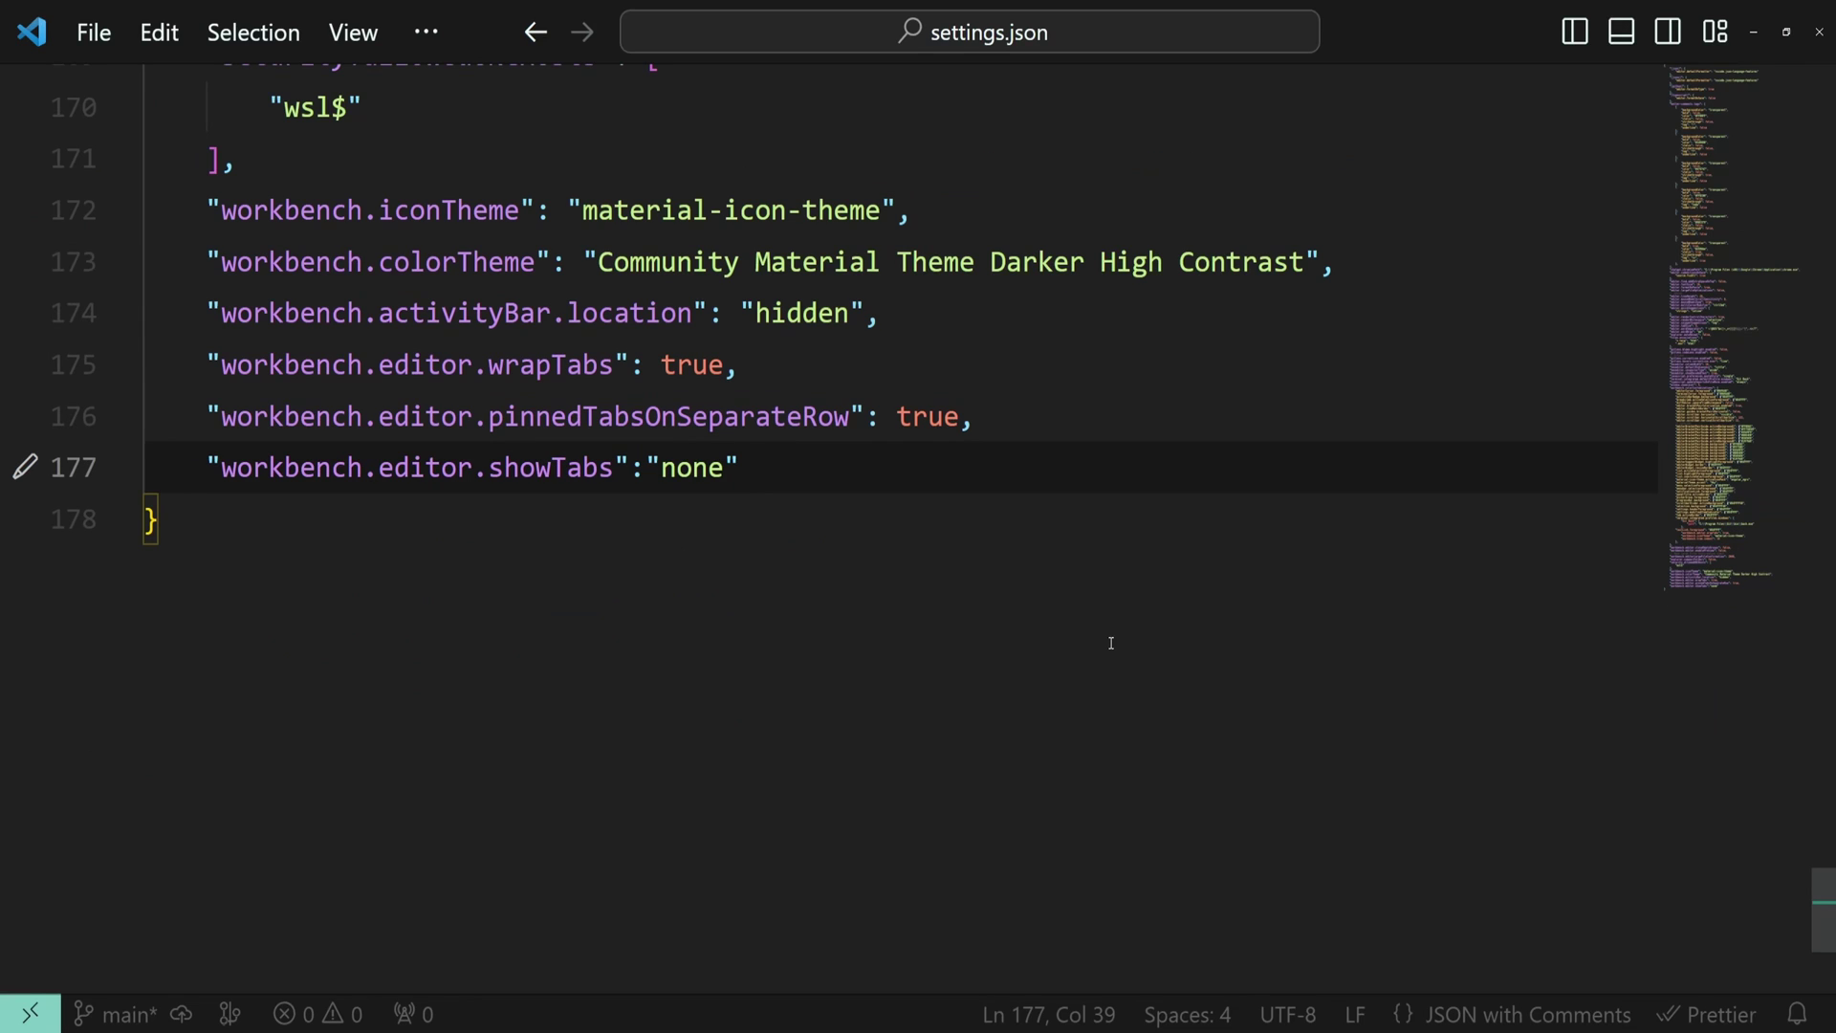
# Change the settings.json showTabs value from "none" to "single", then to "multiple".
pyautogui.press('Left')
pyautogui.press('BackSpace')
pyautogui.press('BackSpace')
pyautogui.press('BackSpace')
pyautogui.press('BackSpace')
pyautogui.write('sin')
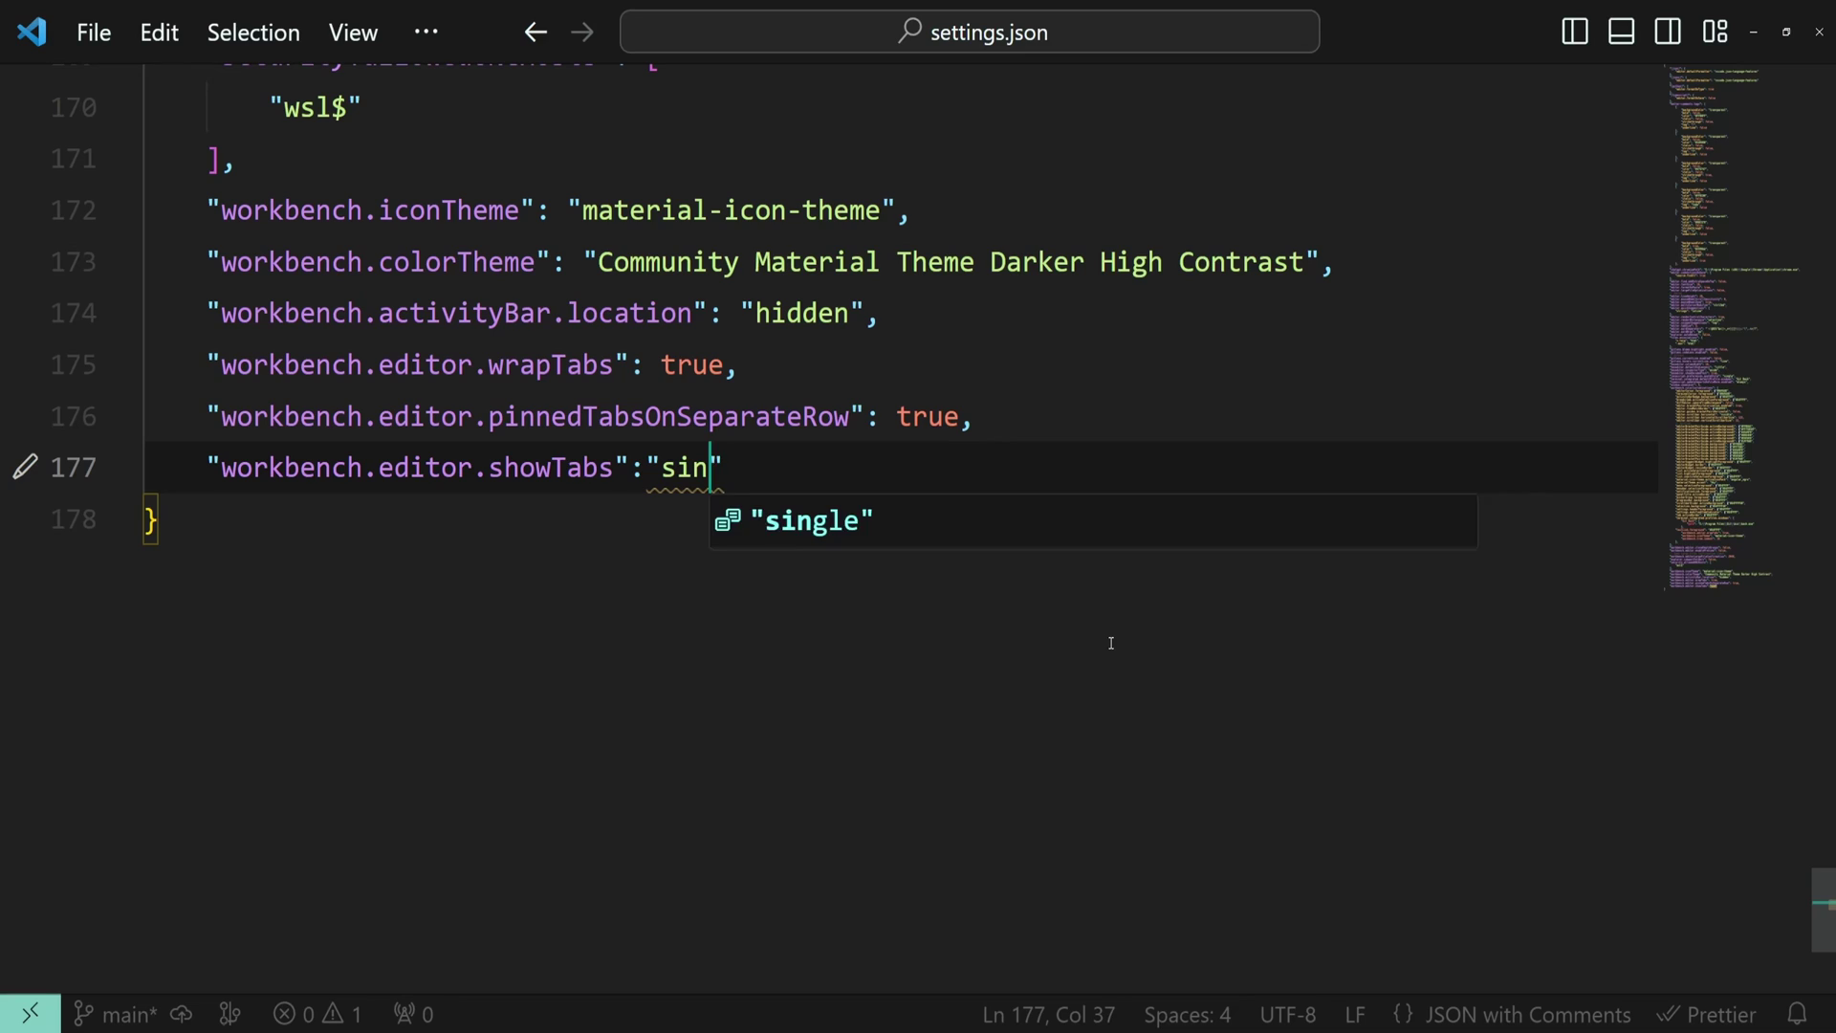
pyautogui.write('gle')
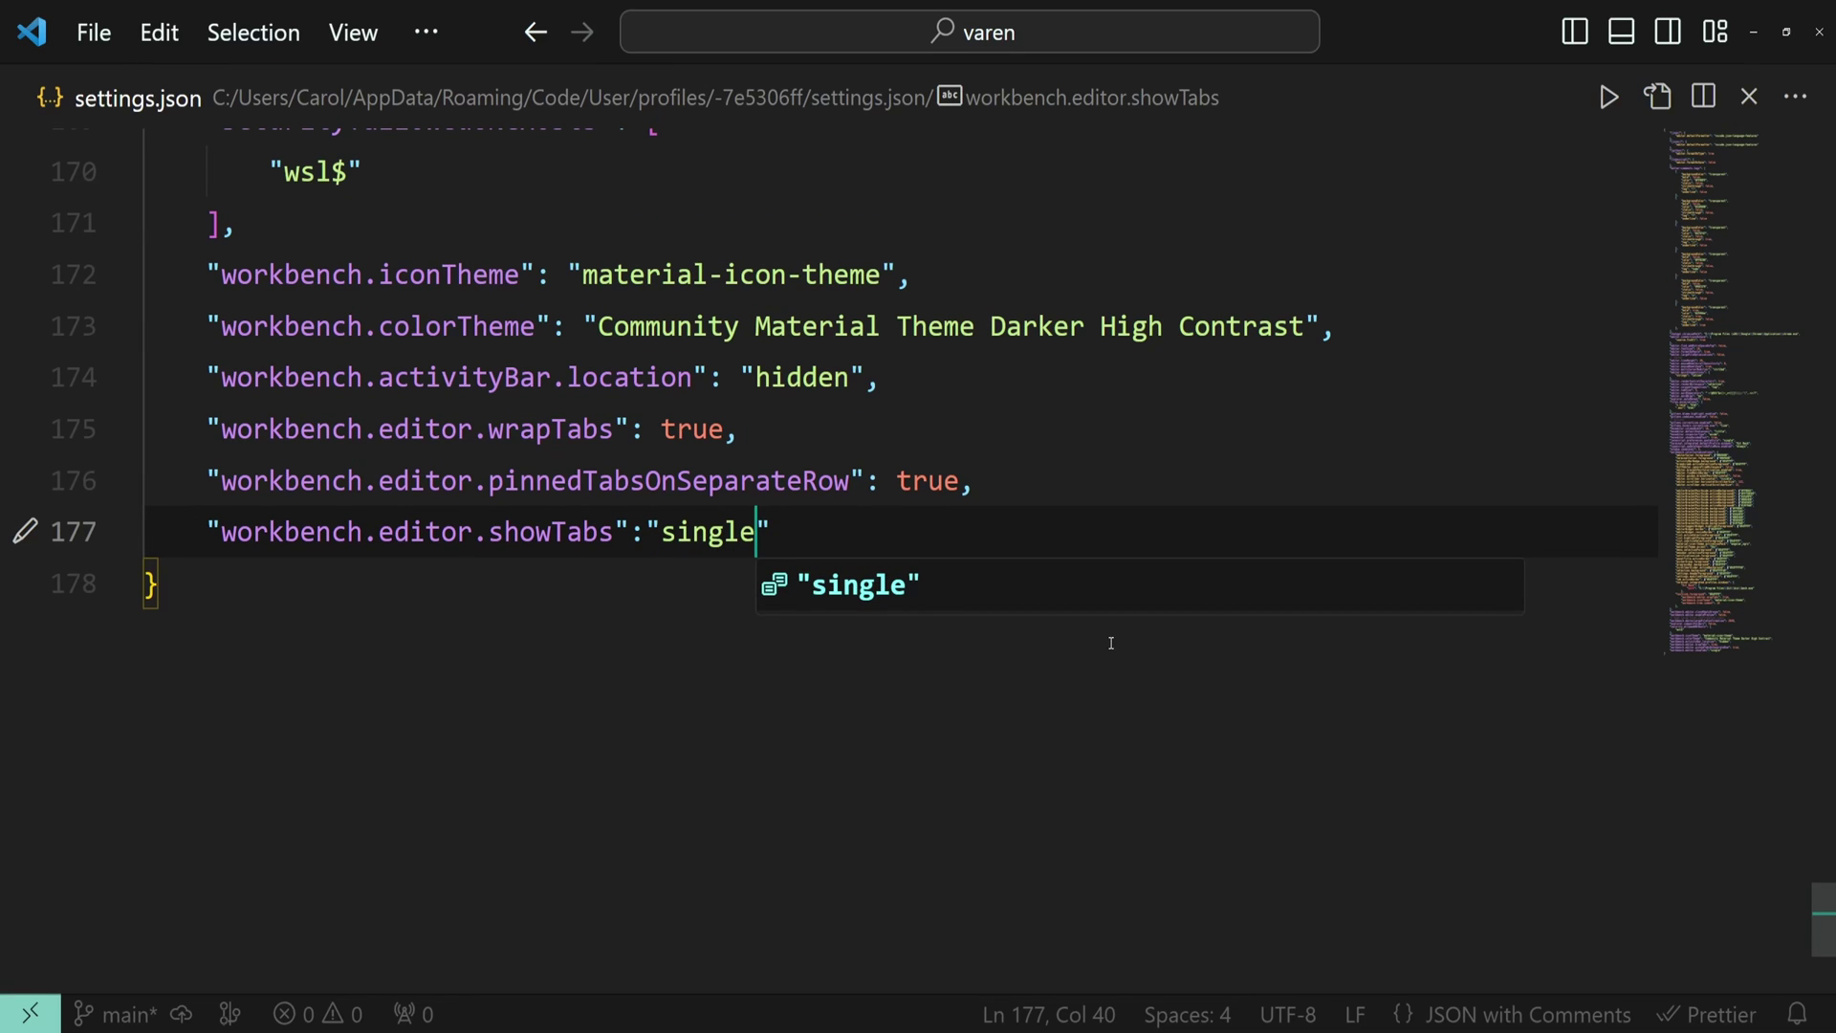
pyautogui.press('BackSpace')
pyautogui.press('BackSpace')
pyautogui.press('BackSpace')
pyautogui.press('BackSpace')
pyautogui.press('BackSpace')
pyautogui.press('BackSpace')
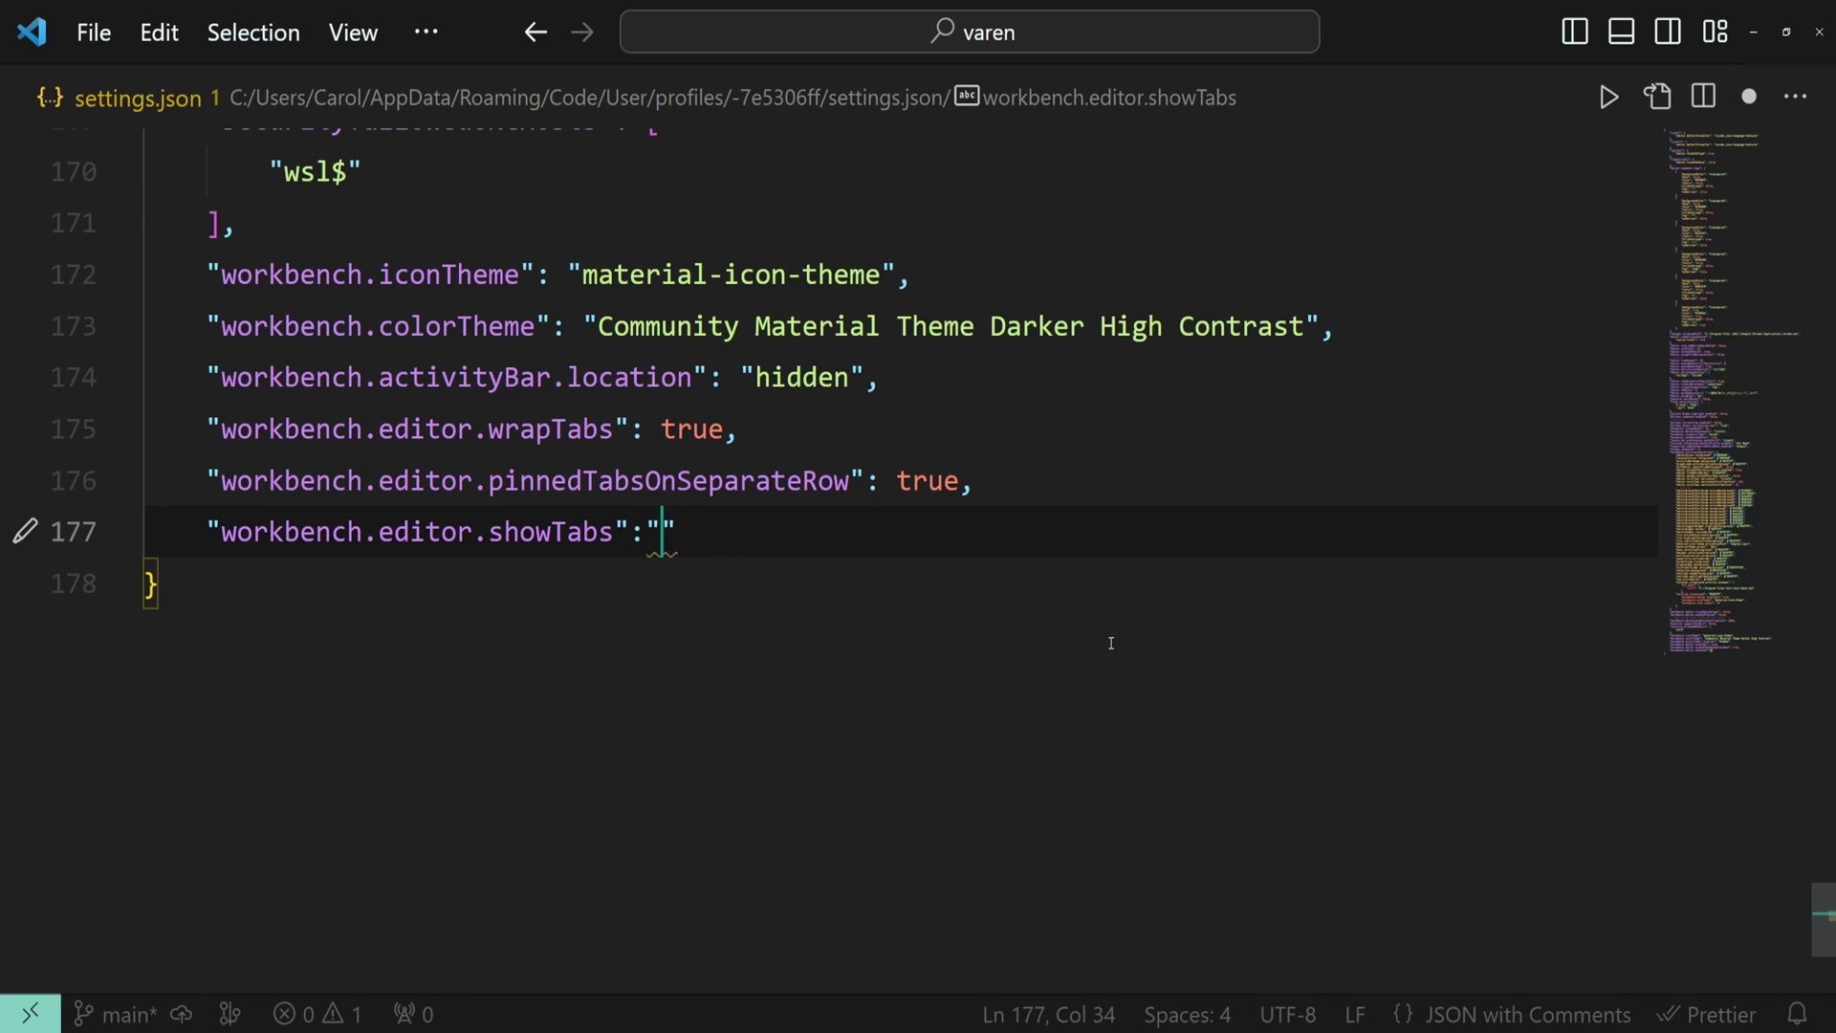
pyautogui.write('mul')
pyautogui.press('Return')
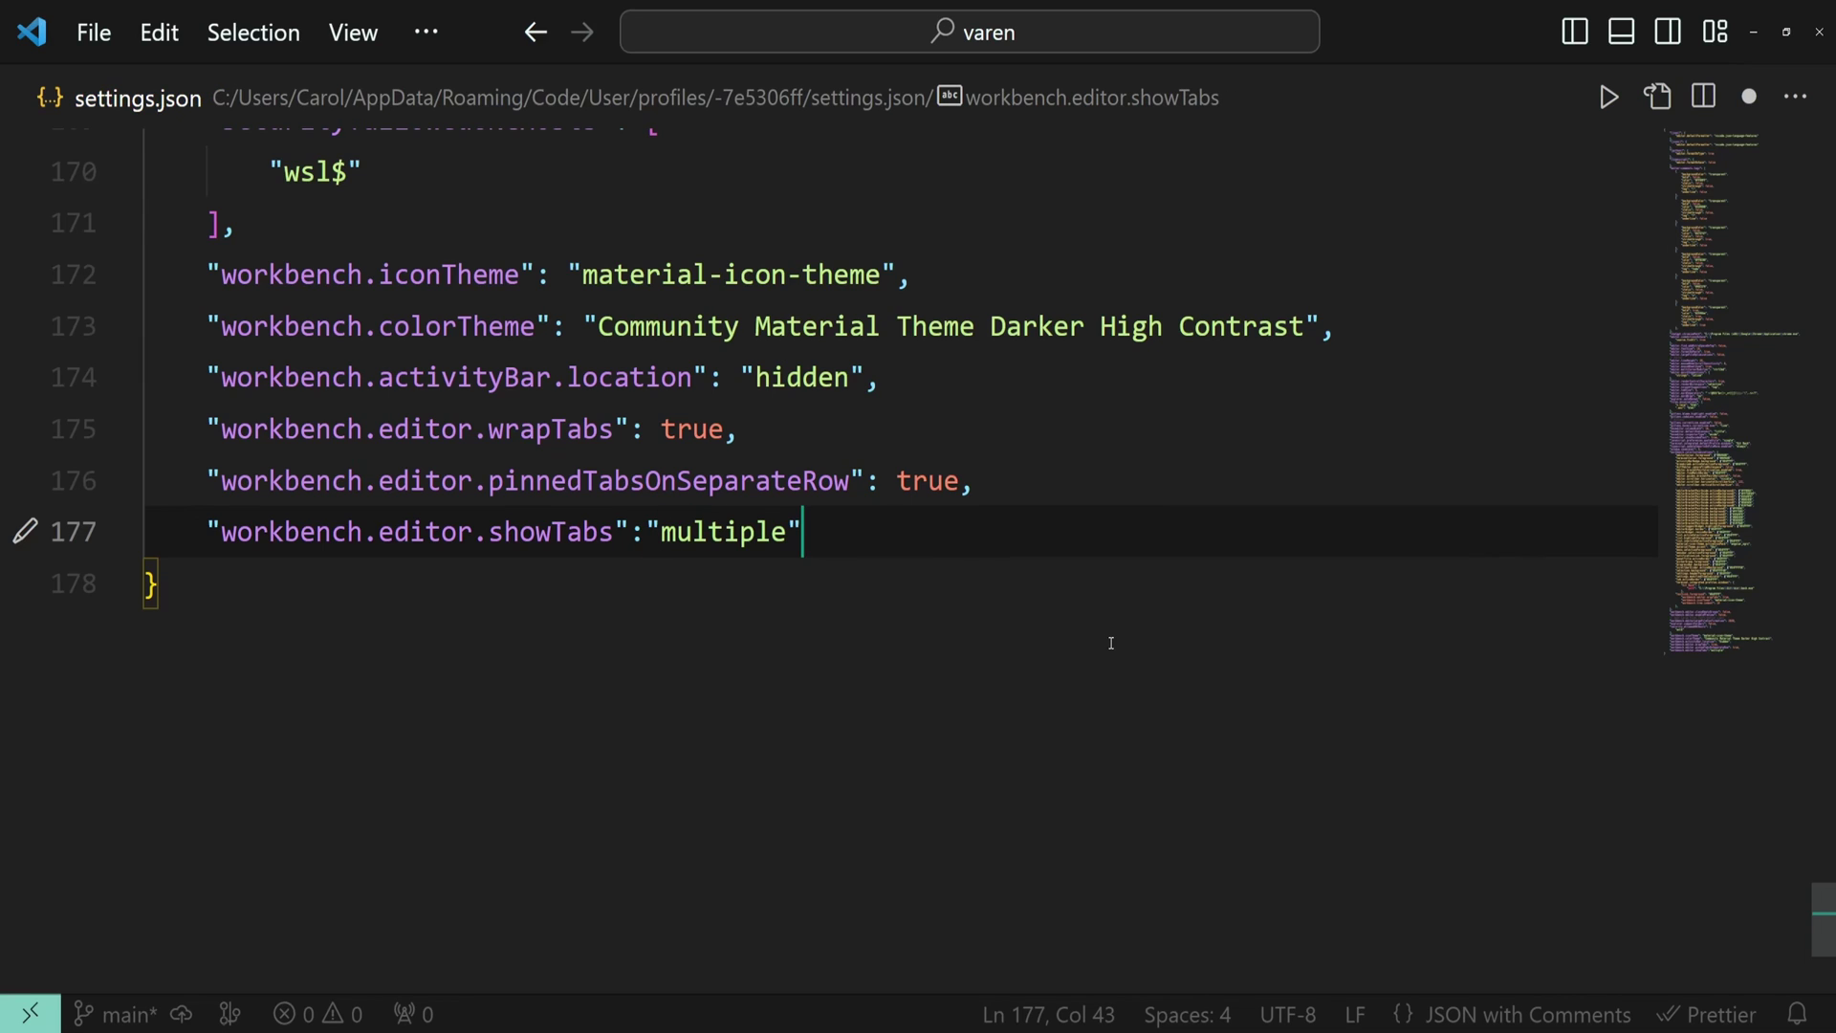